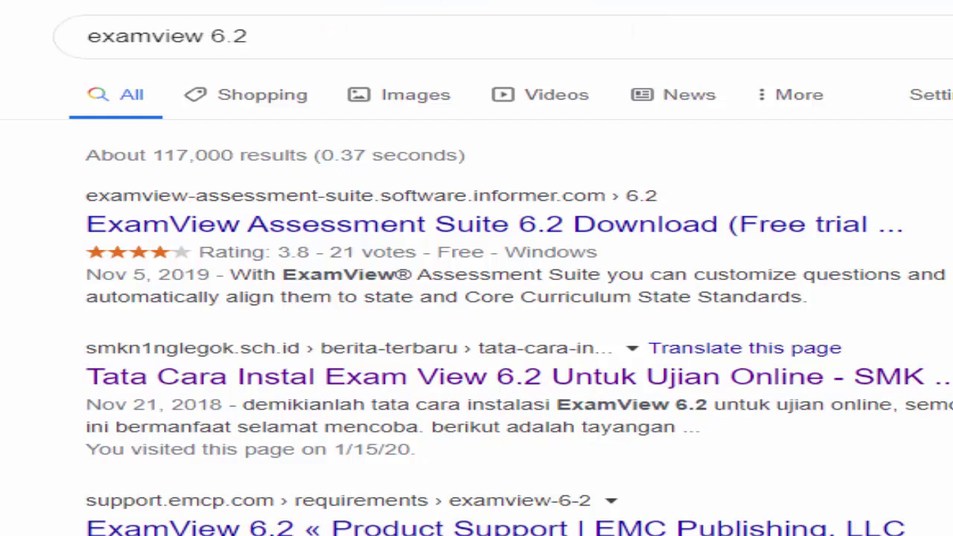
- Open the search result "Tata Cara Instal Exam View 6.2 Untuk Ujian Online" and look through its installation instructions
click(361, 0)
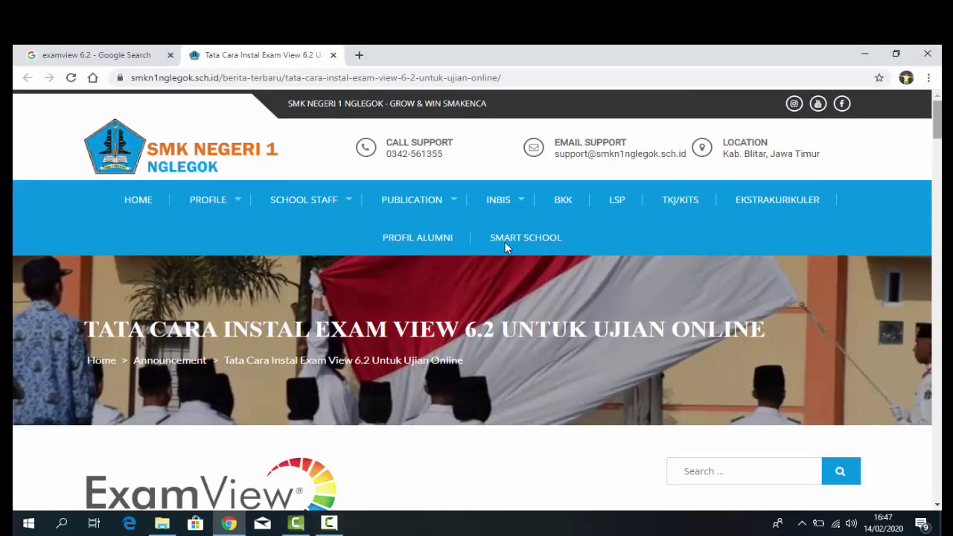
scroll(504, 242, down, 5)
scroll(505, 248, down, 7)
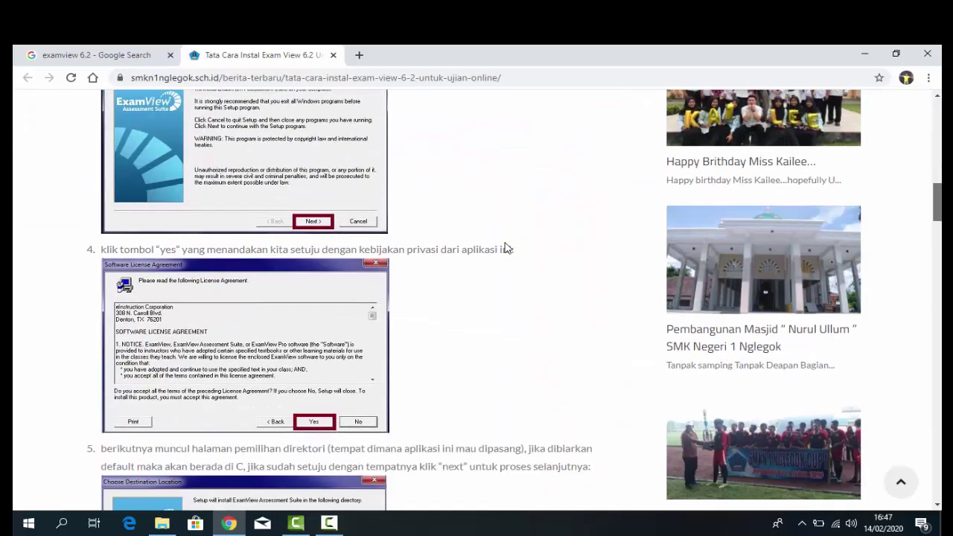
scroll(504, 248, up, 7)
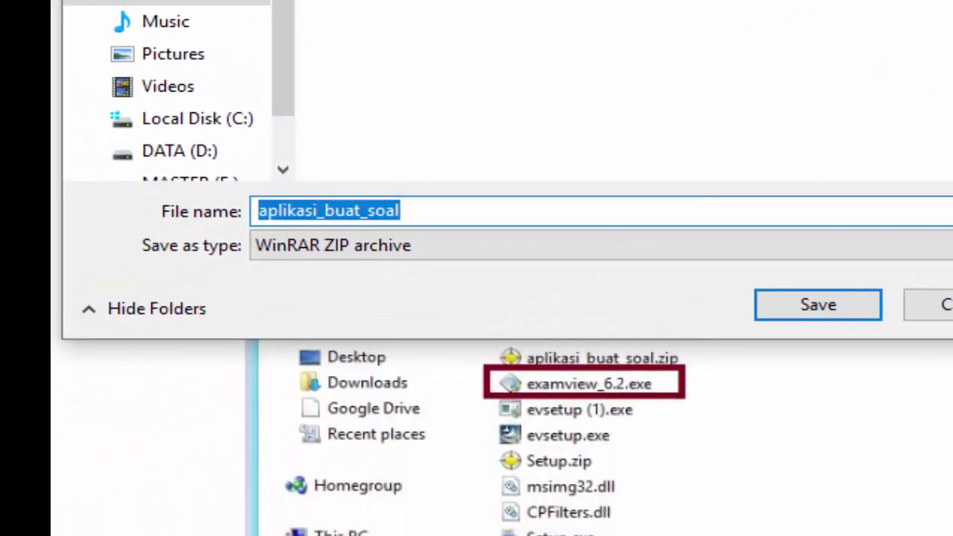
- Save the aplikasi_buat_soal ZIP archive under the file name examview
click(402, 211)
key(ctrl+a)
text(exa)
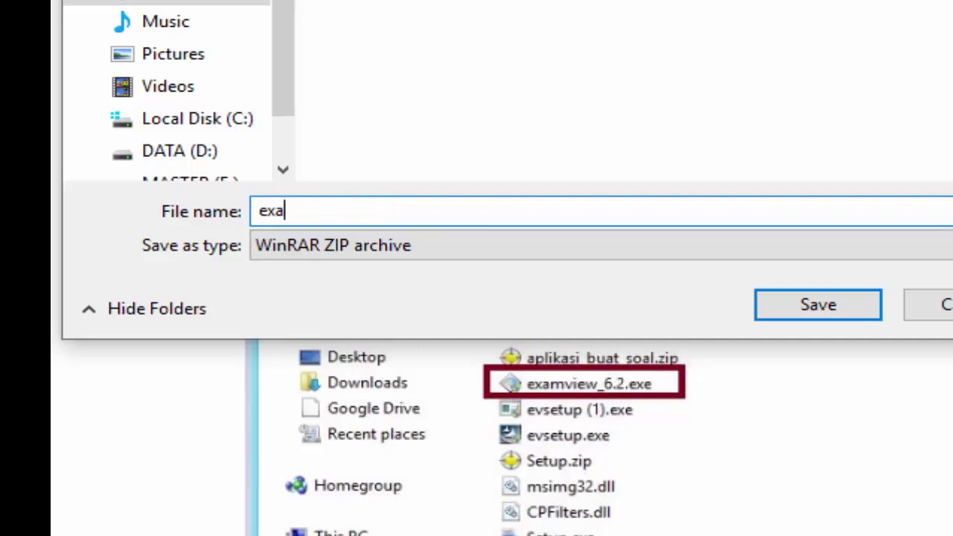
text(mview)
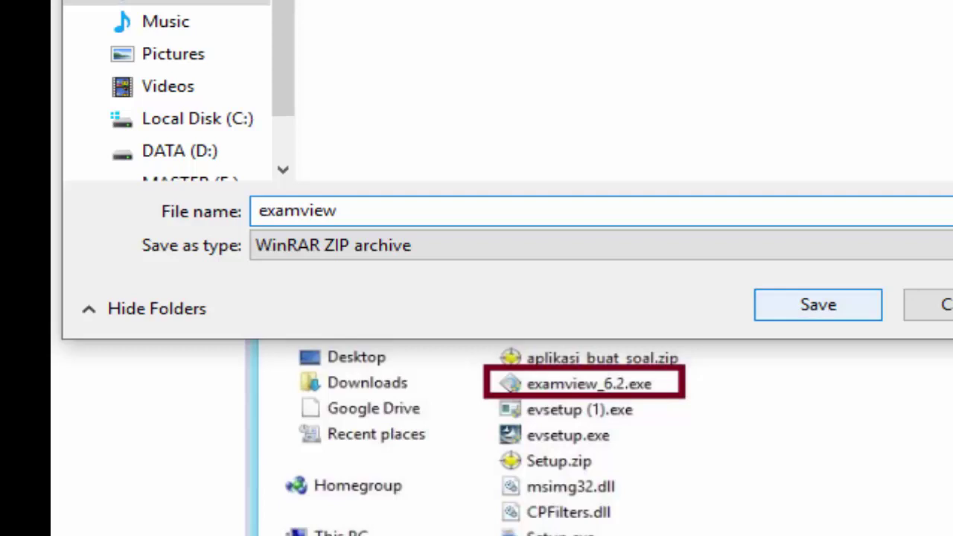
key(Return)
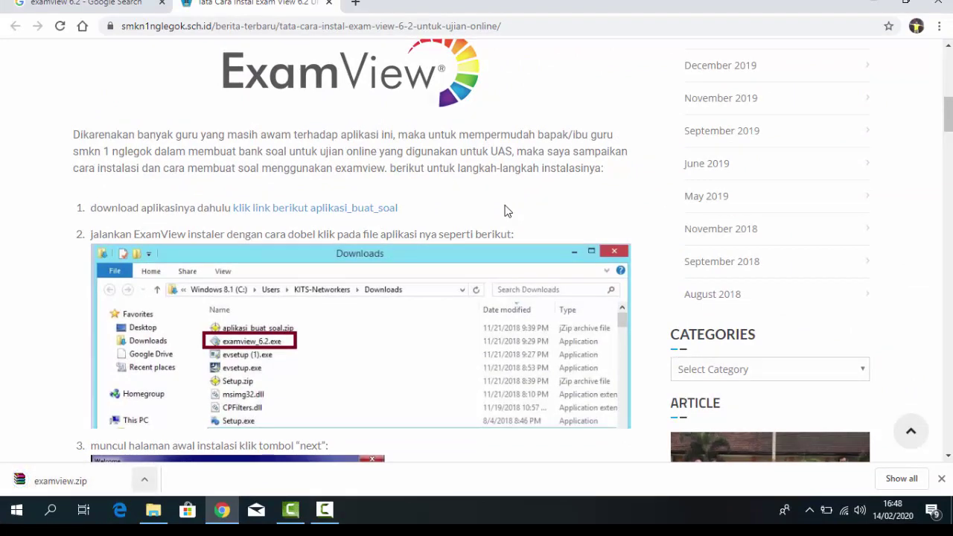
- Show the downloaded examview archive in its folder, open it and run examview_6.2.exe
click(144, 479)
click(505, 211)
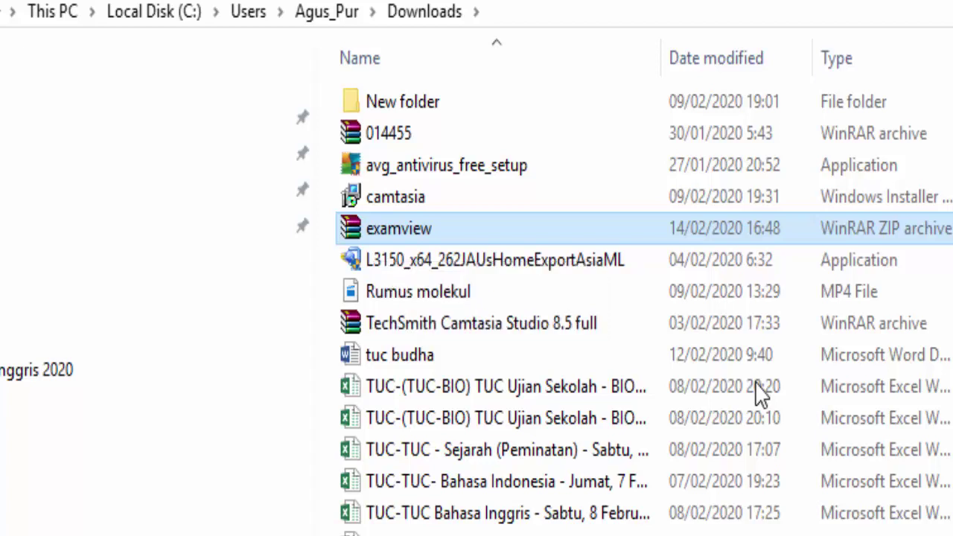
key(Return)
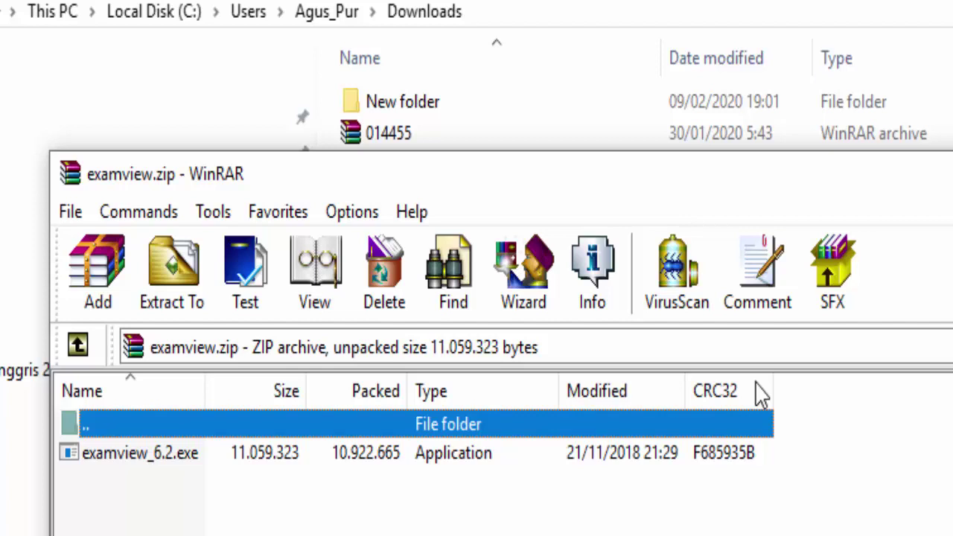
key(Down)
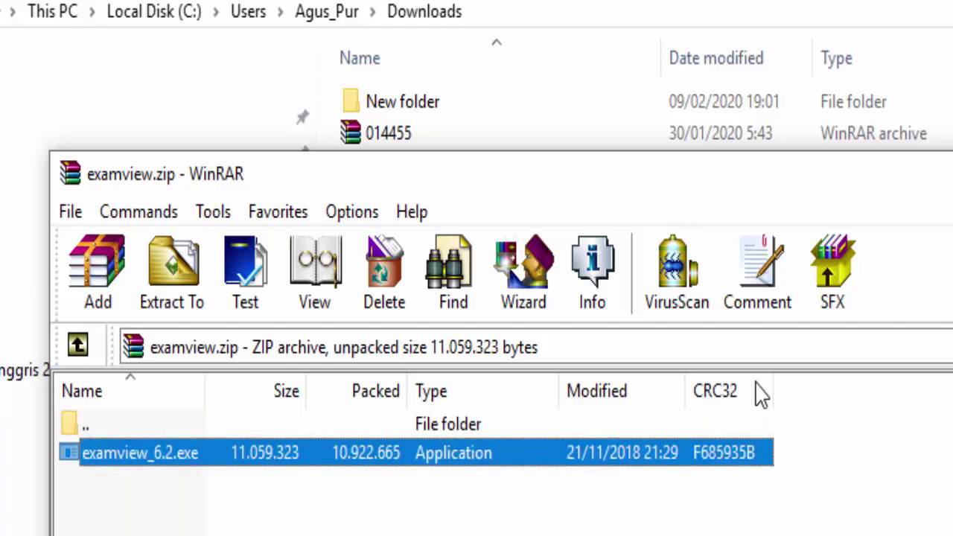
key(Return)
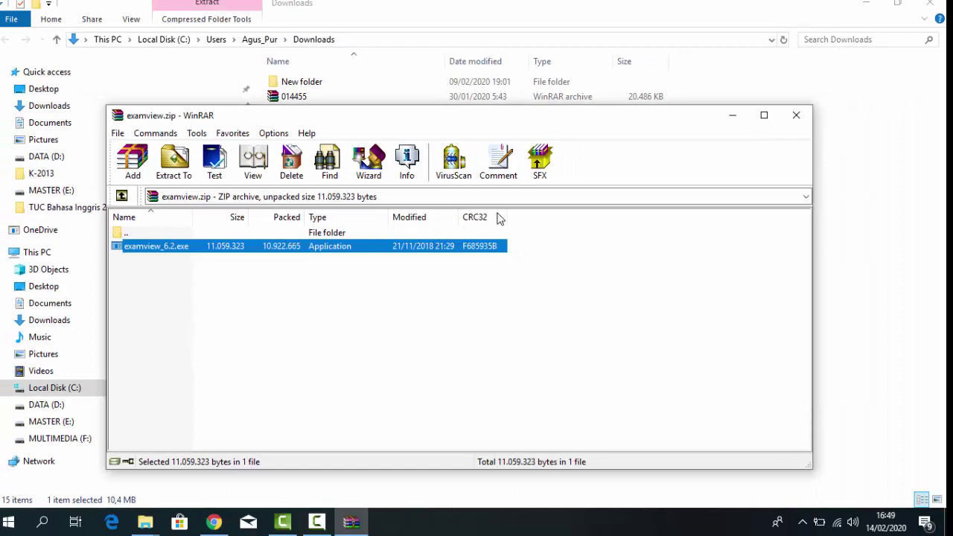
key(Return)
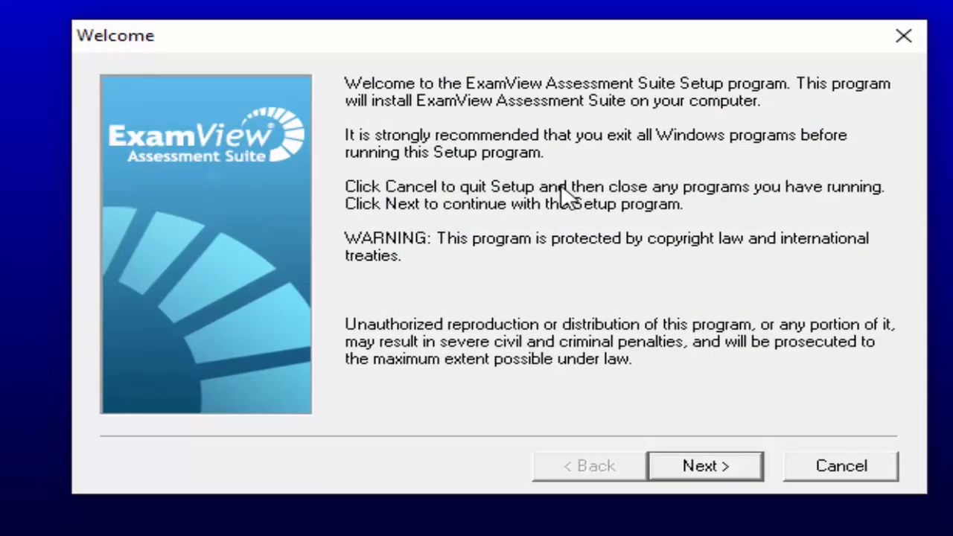
- Install ExamView Assessment Suite, accepting the license agreement and keeping C:\ExamView as the destination directory, and close the setup
key(Return)
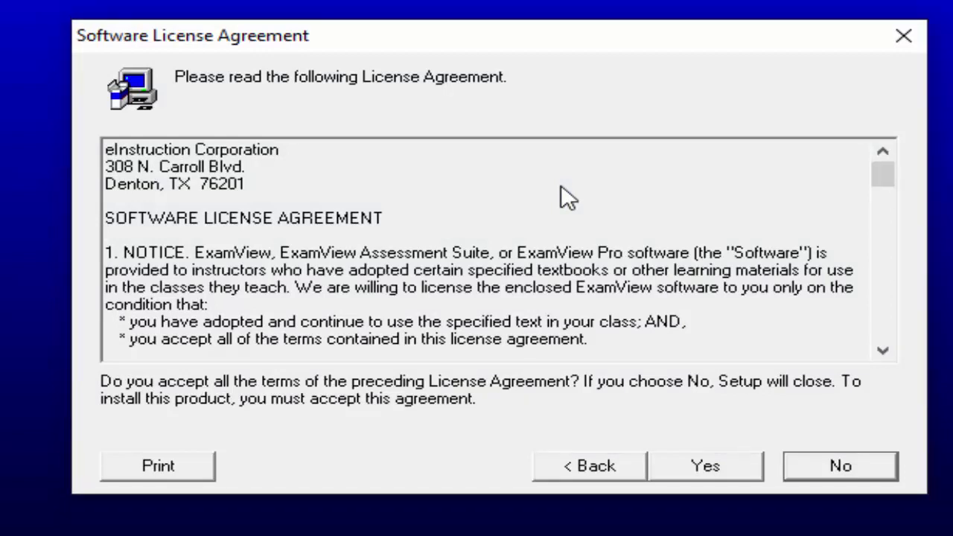
key(shift+Tab)
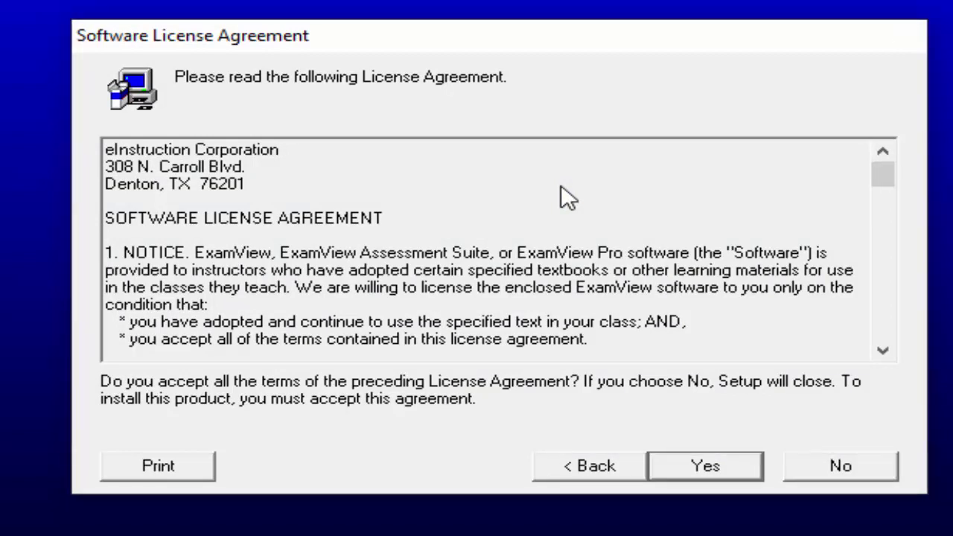
key(Return)
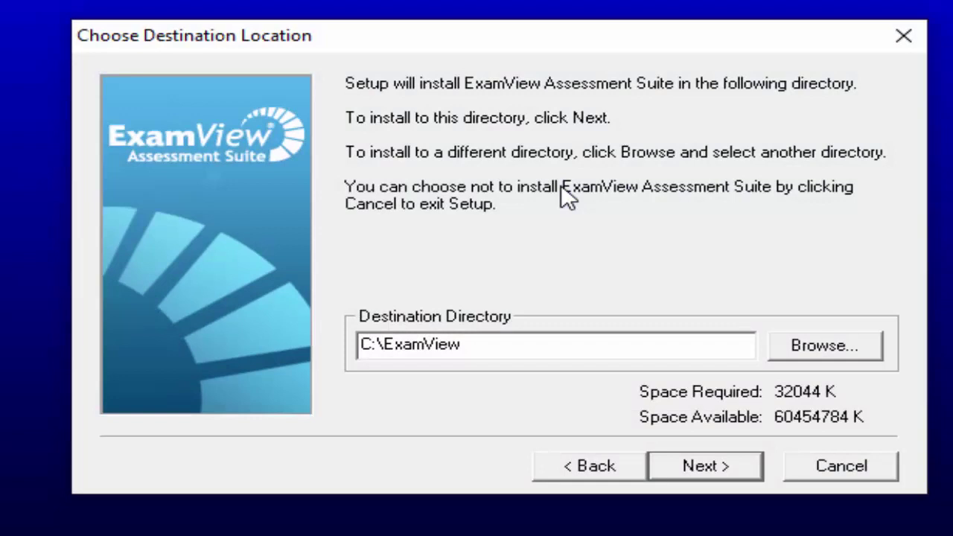
key(Return)
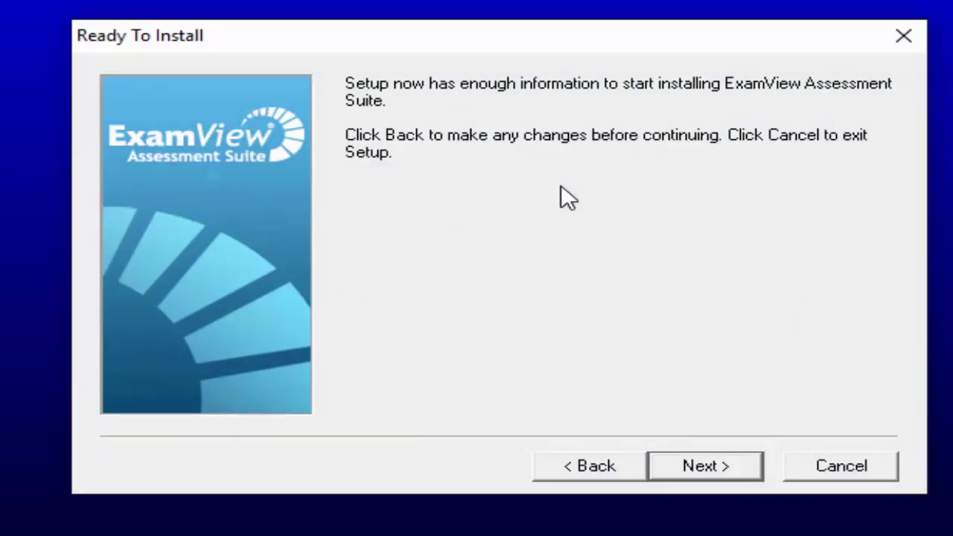
key(Return)
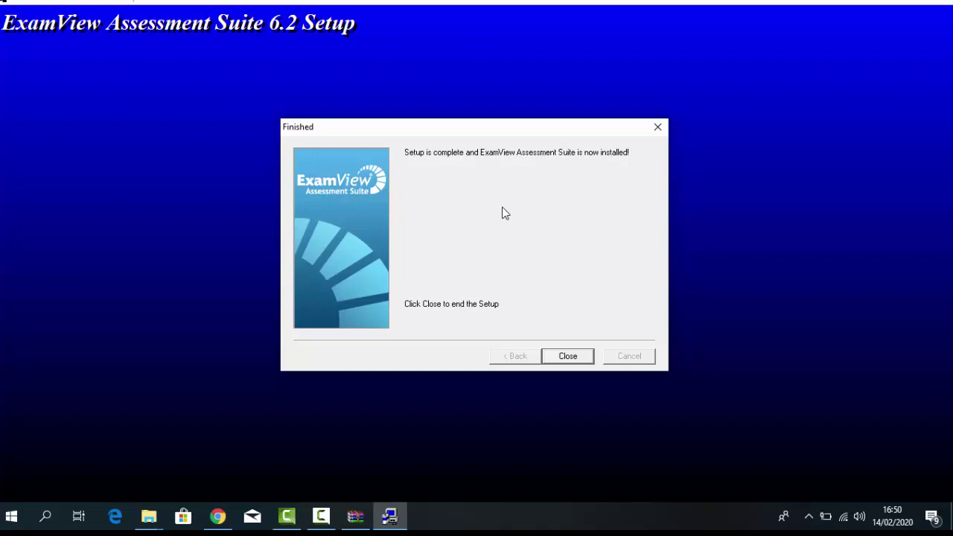
key(Return)
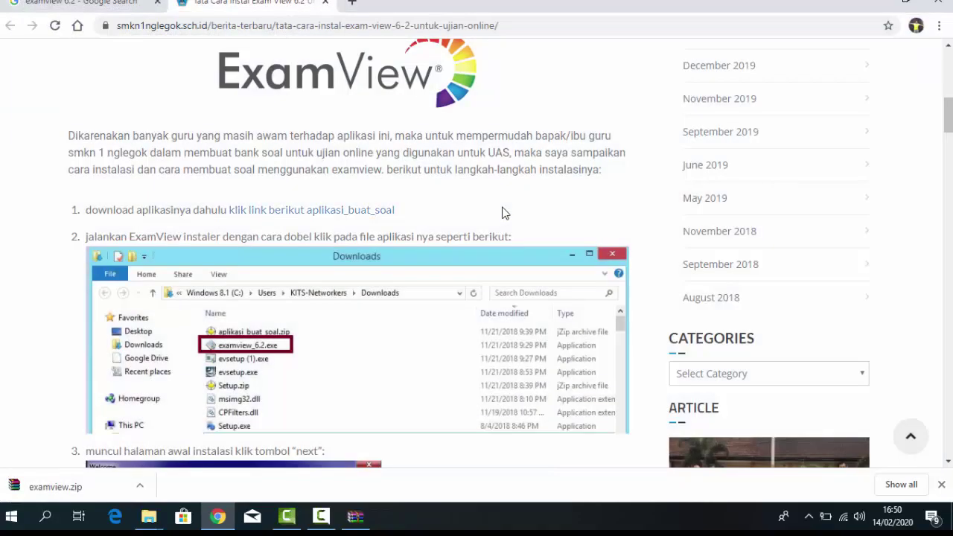
- Switch to the ExamView test generator and create a new test titled "TES UJI COBA KIMIA"
key(super+d)
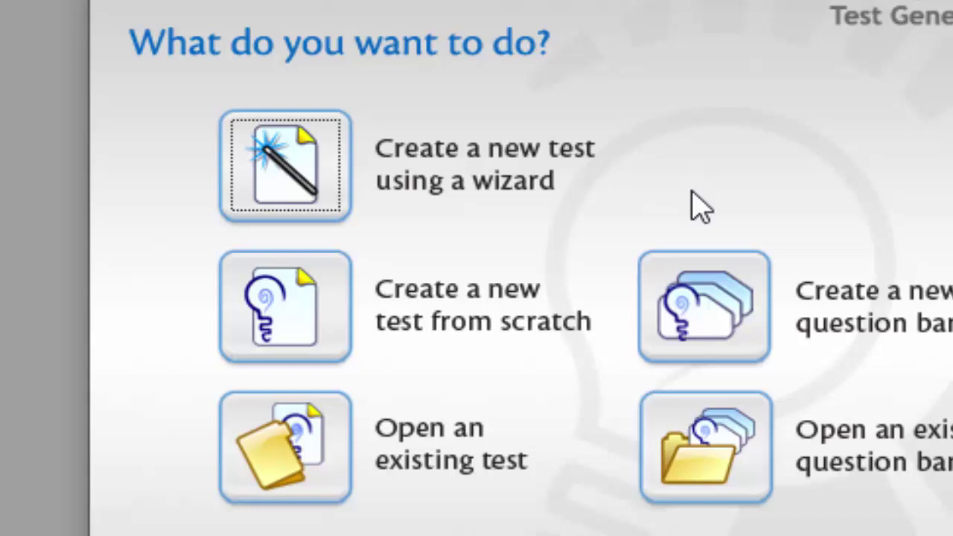
key(Return)
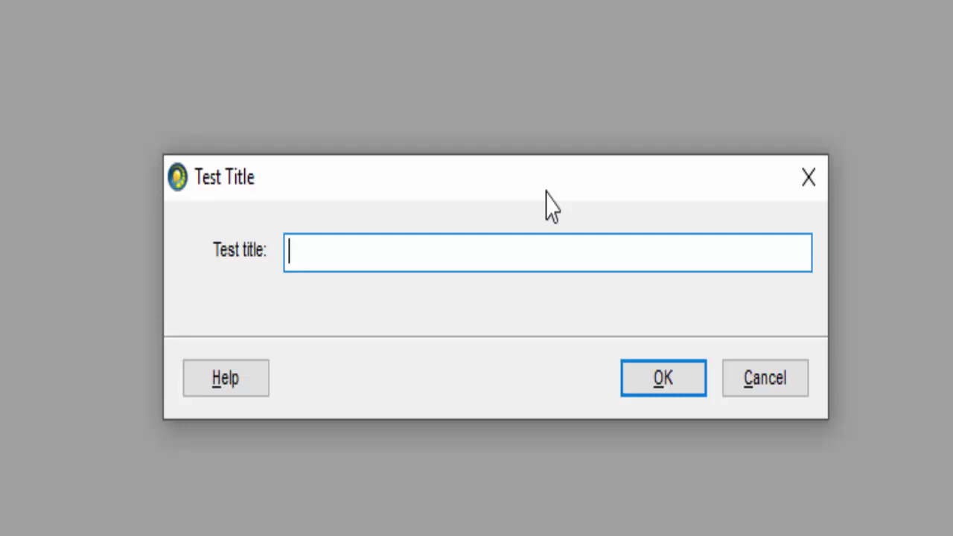
text(TES UJI C)
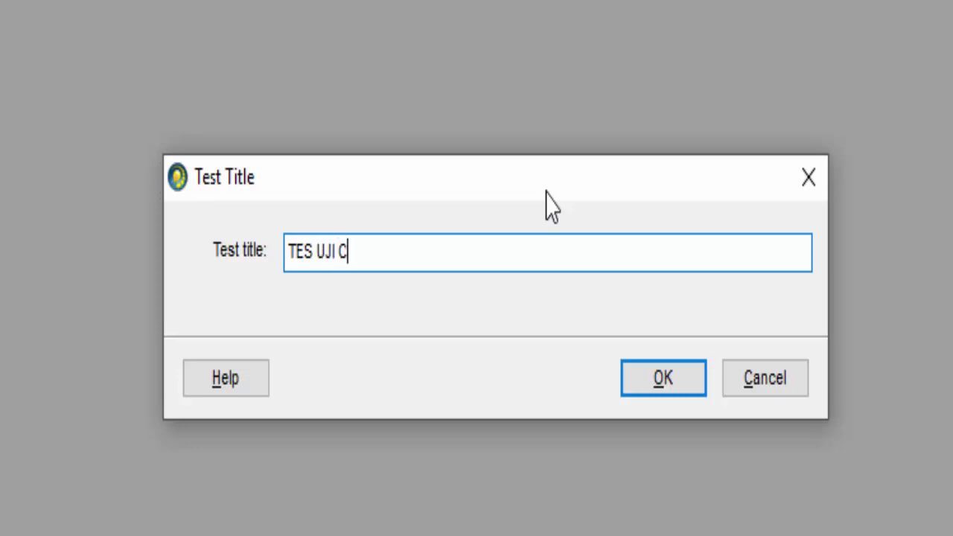
text(OBA )
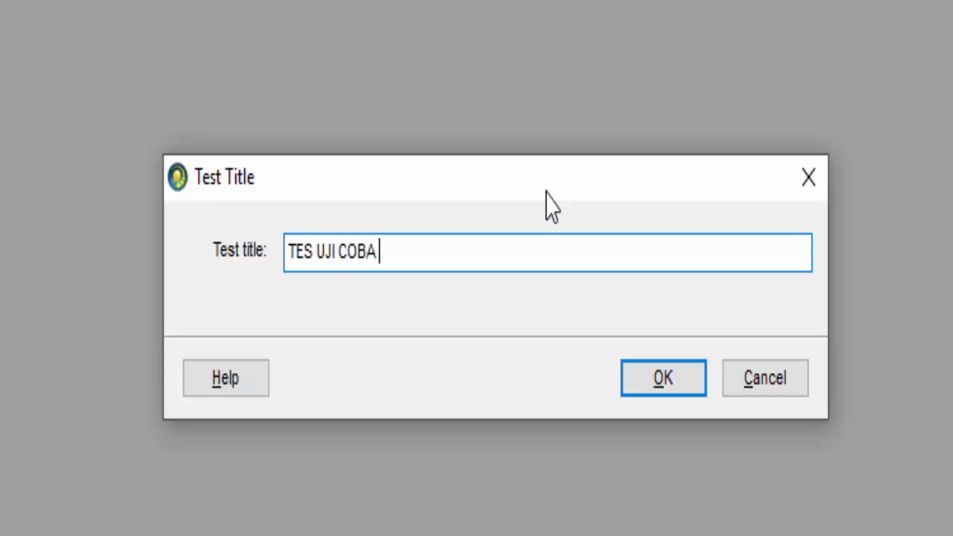
text(KIMIA)
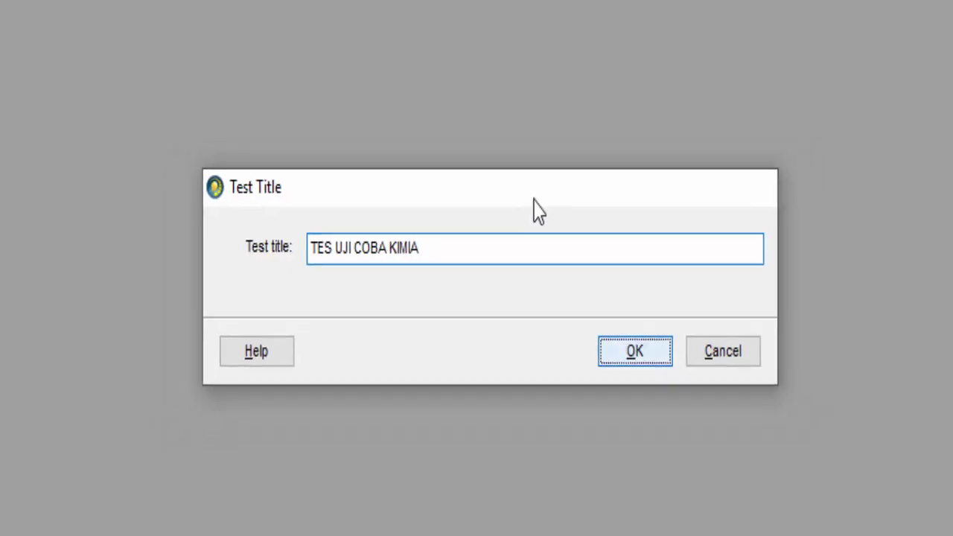
key(Return)
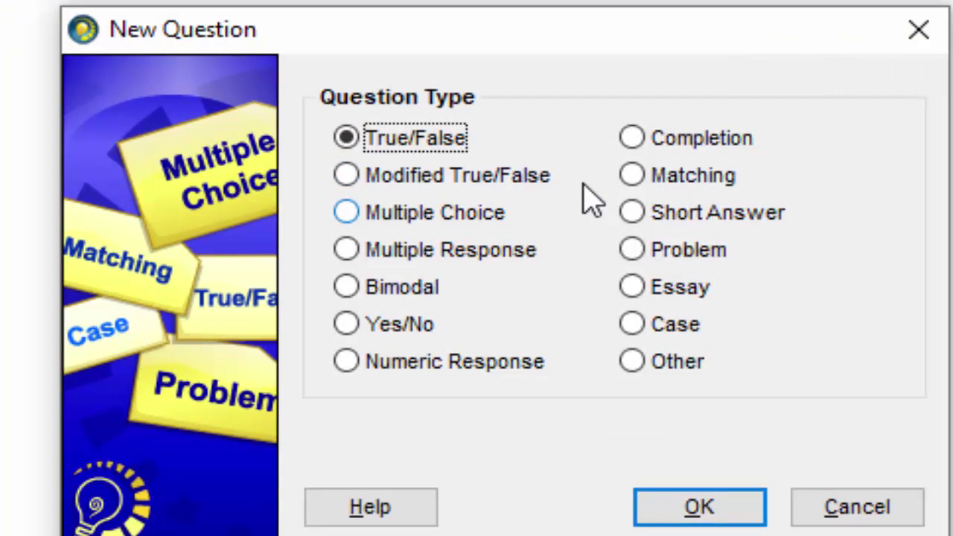
- Add a new question of the Multiple Choice type to the test
key(Down)
key(Down)
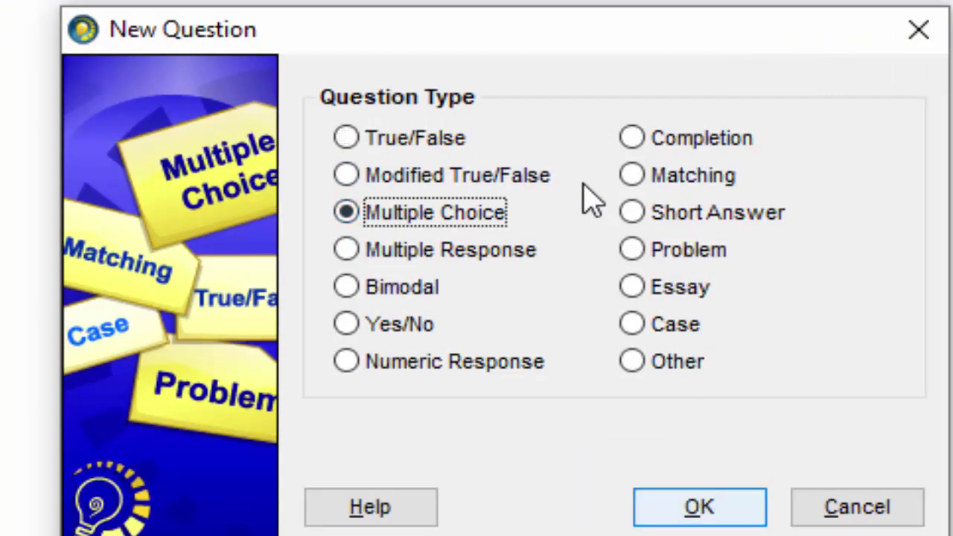
key(Return)
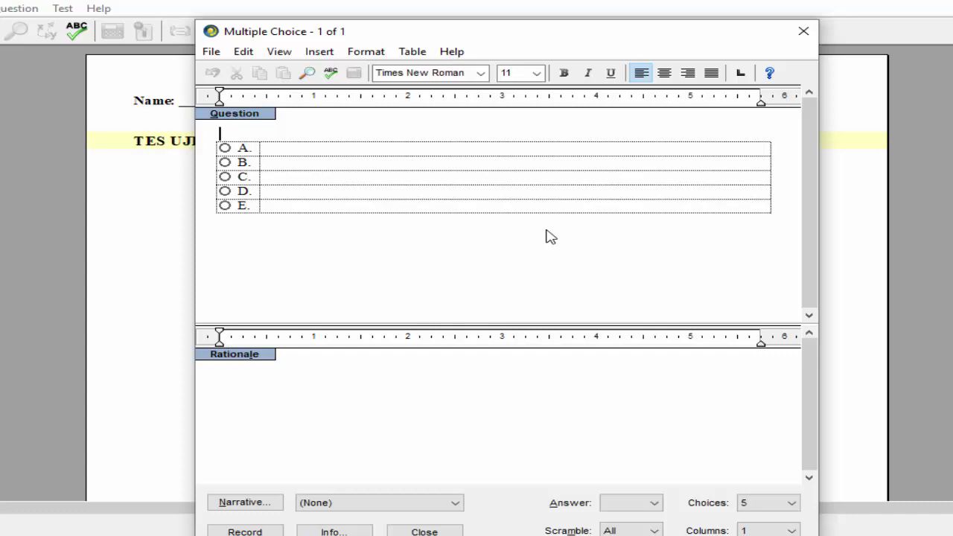
- Enter the question text "Segala sesuatu yang menempati ruang dan memiliki volume adalah ..."
text(Segala seant)
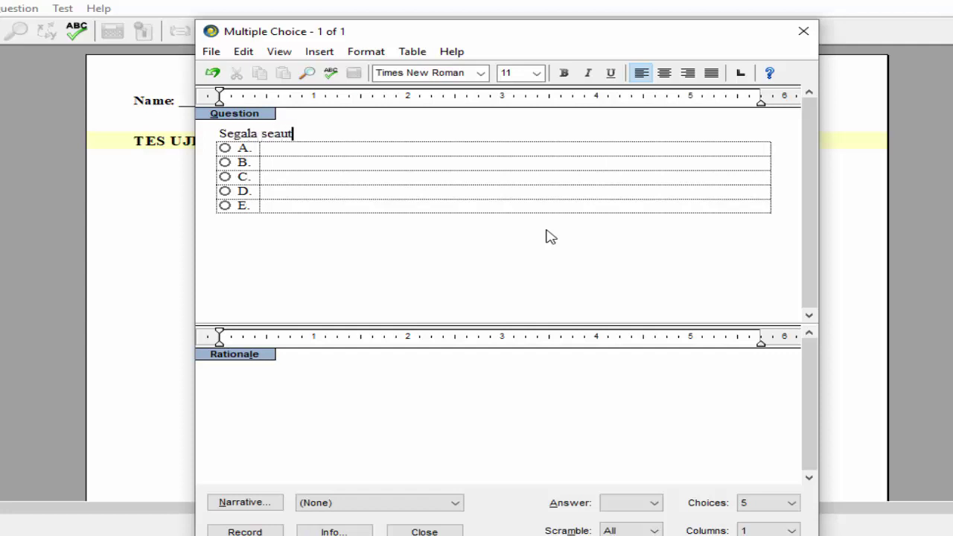
key(BackSpace)
key(BackSpace)
key(BackSpace)
text(suatu yang menem)
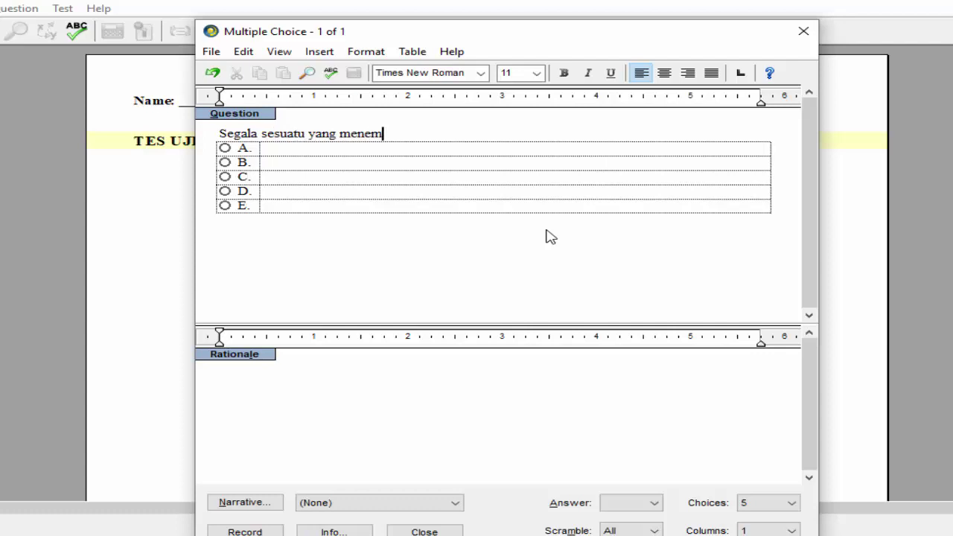
text(pati ruang dan mem)
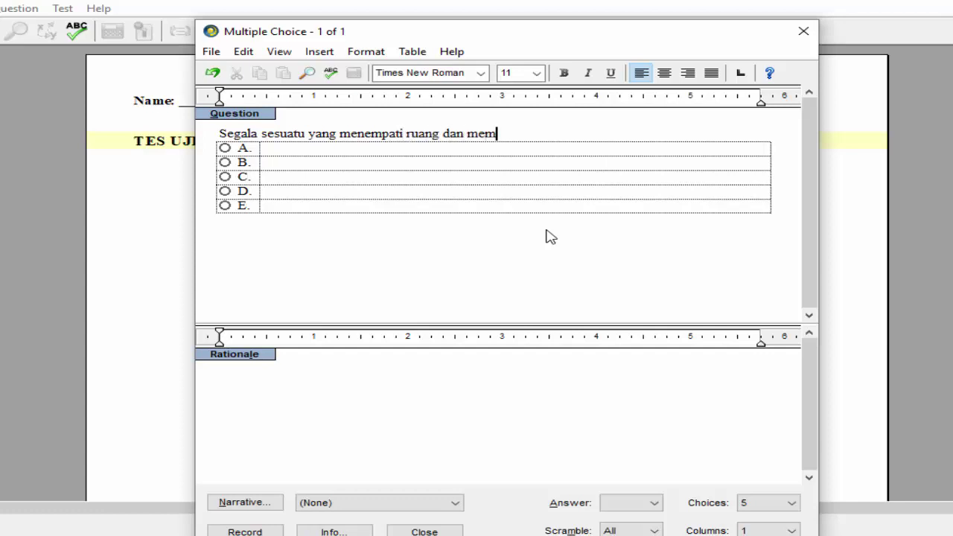
text(iliki volume ad)
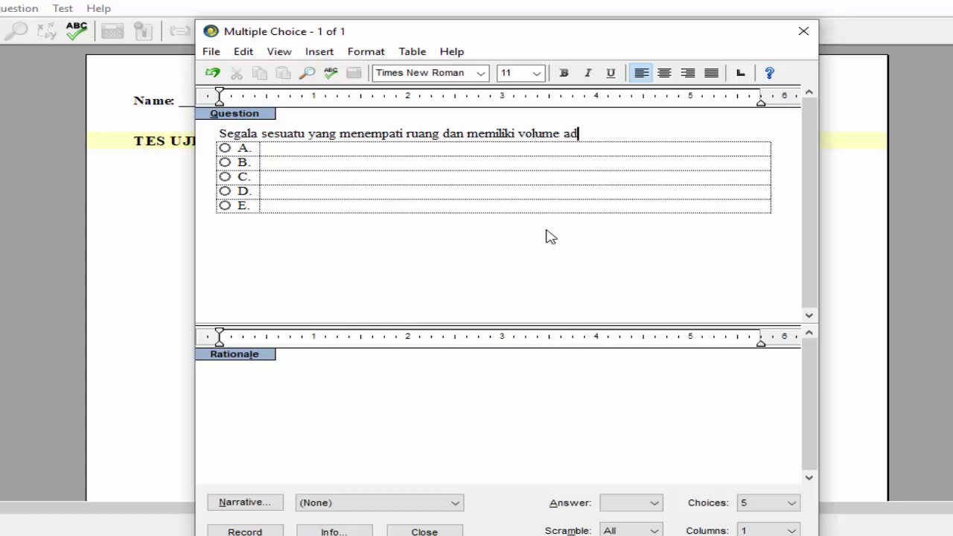
text(alah ...)
- Fill answer choices A to E with zat, air, udara, batu and gas, and record the question
key(Down)
key(Down)
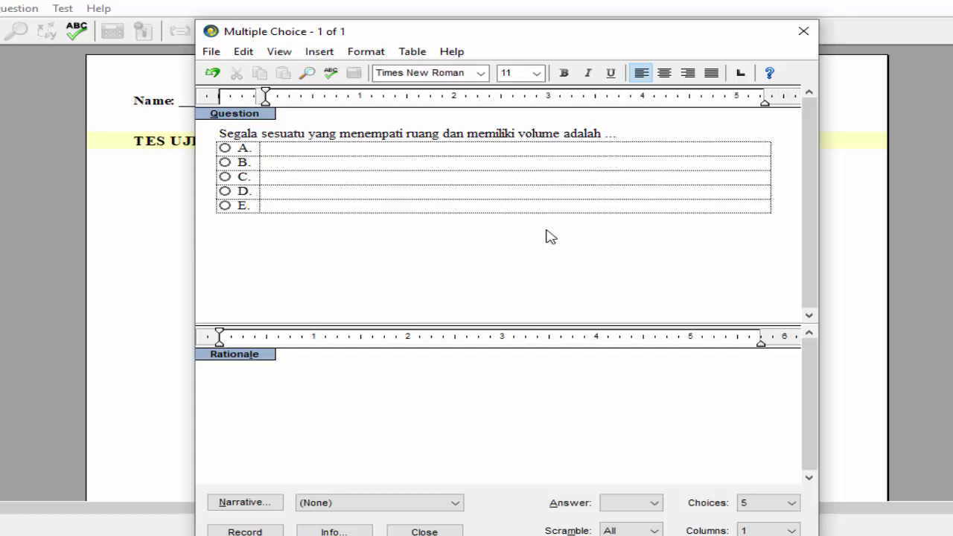
key(Up)
text(zat)
key(Down)
text(air)
key(Down)
text(udara)
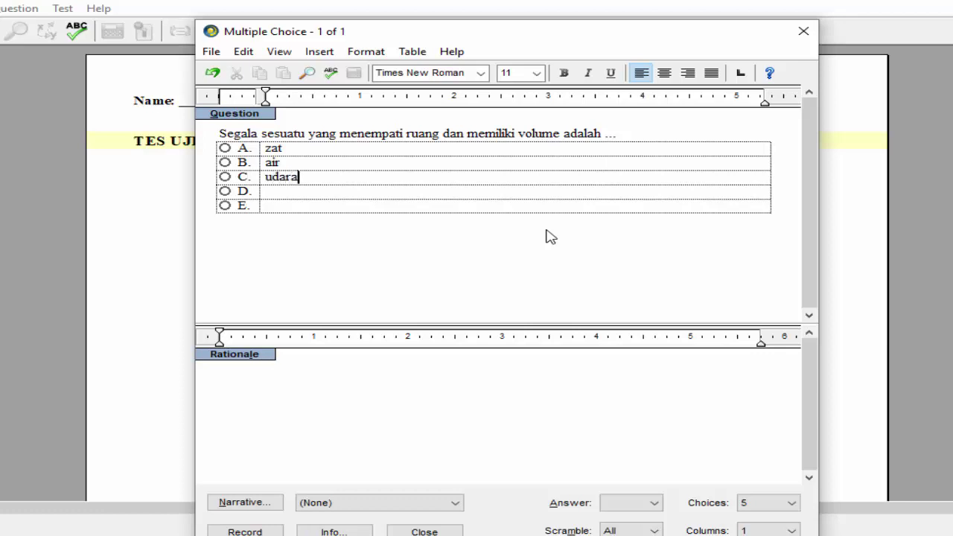
key(Down)
text(batu)
key(Down)
text(gas)
key(alt+a)
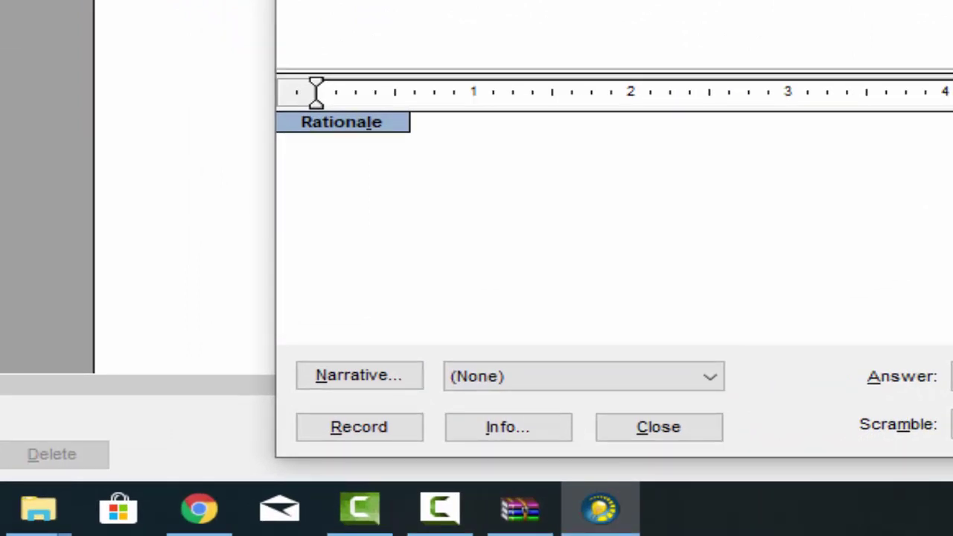
click(358, 427)
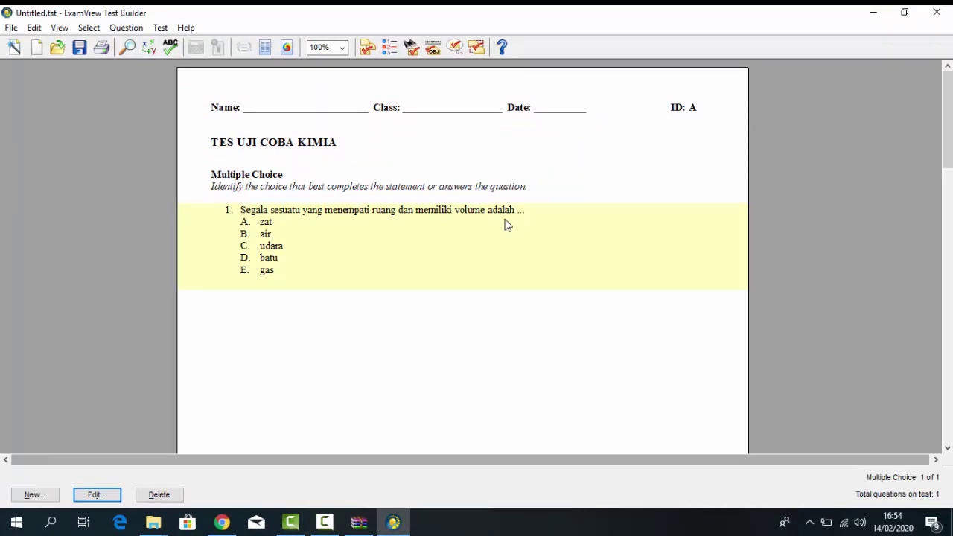
key(alt+n)
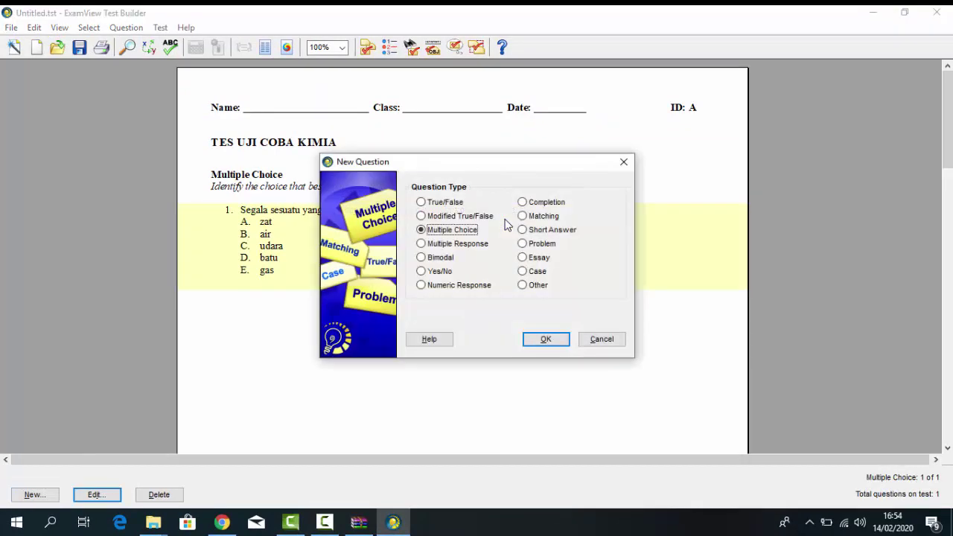
key(Return)
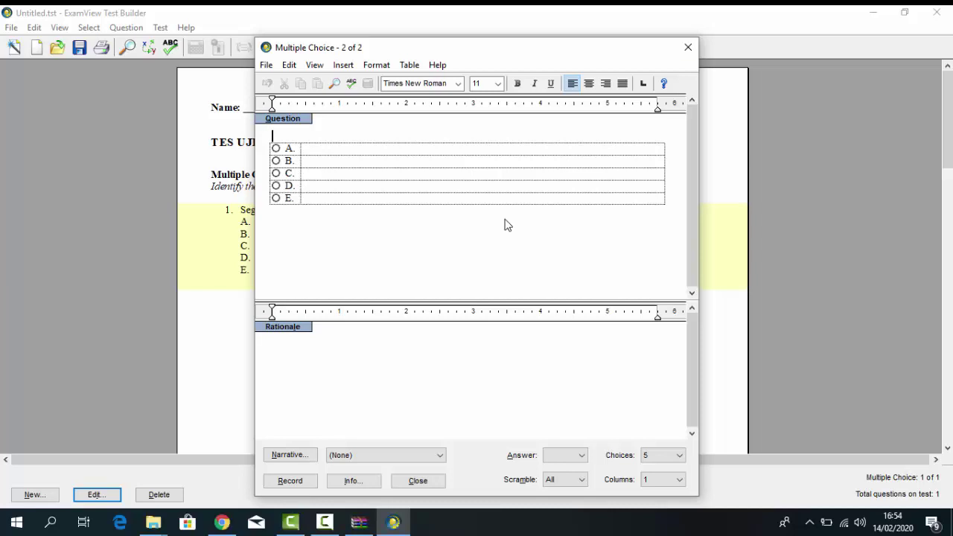
key(Escape)
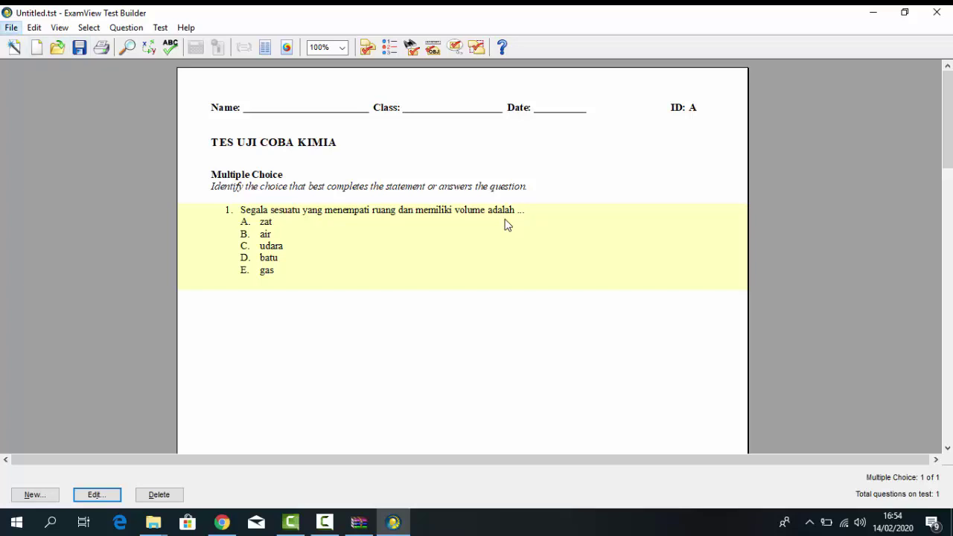
- Save the test as "TUC KIMIA" on the DATA (D:) drive in ExamView format
key(alt+f)
key(Escape)
key(ctrl+s)
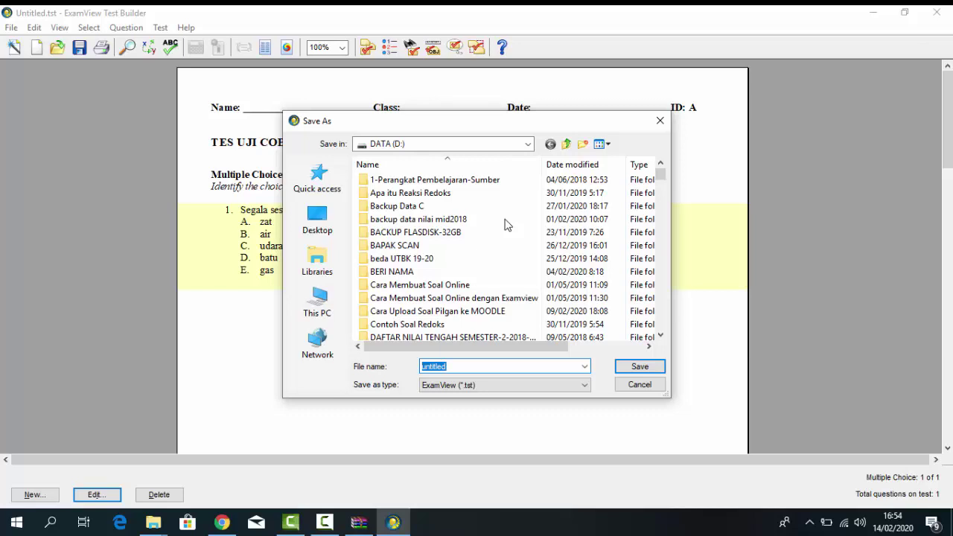
text(TU)
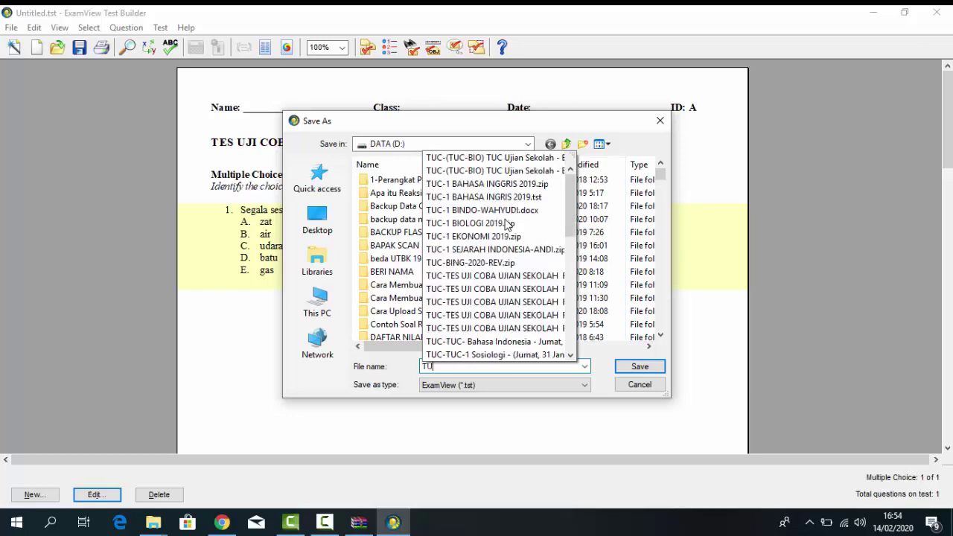
text(C KIMIA)
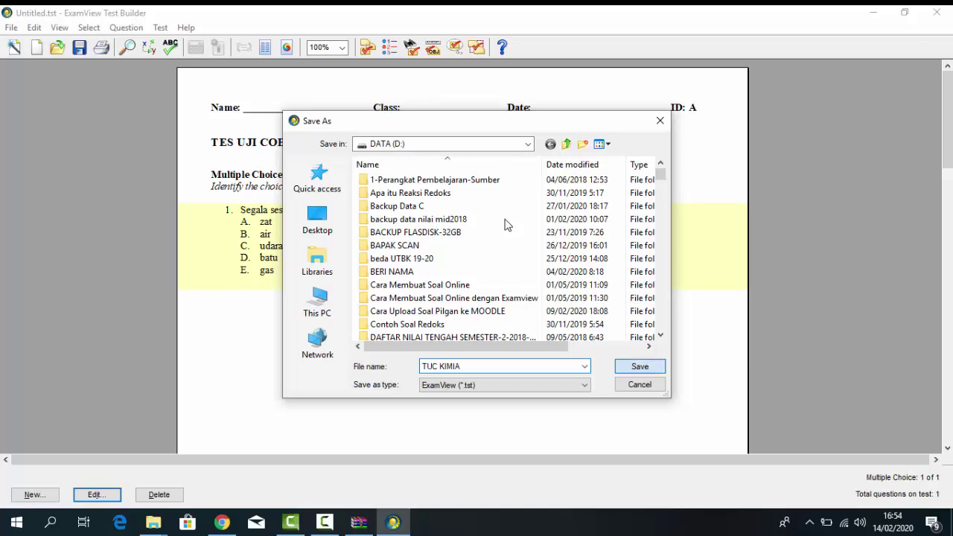
key(Return)
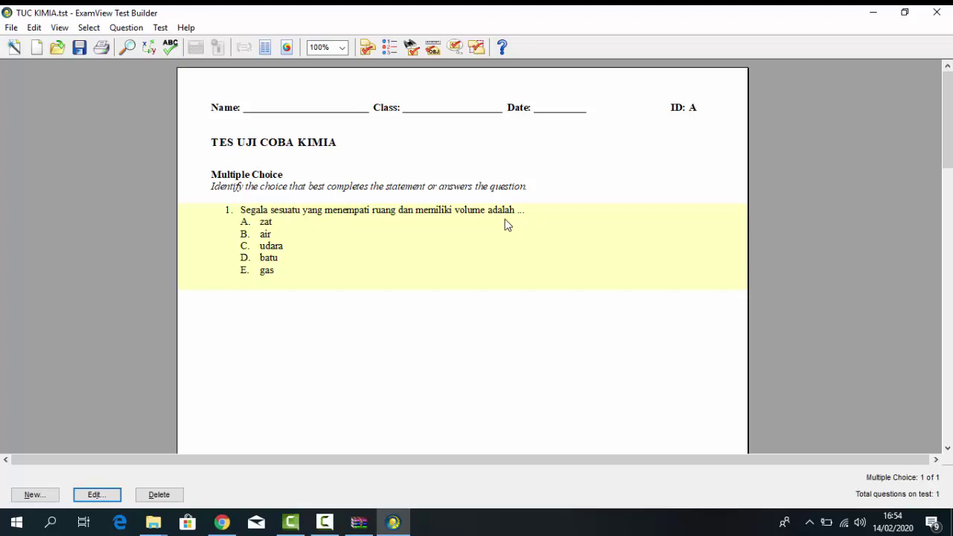
- Close the ExamView test builder
key(super+d)
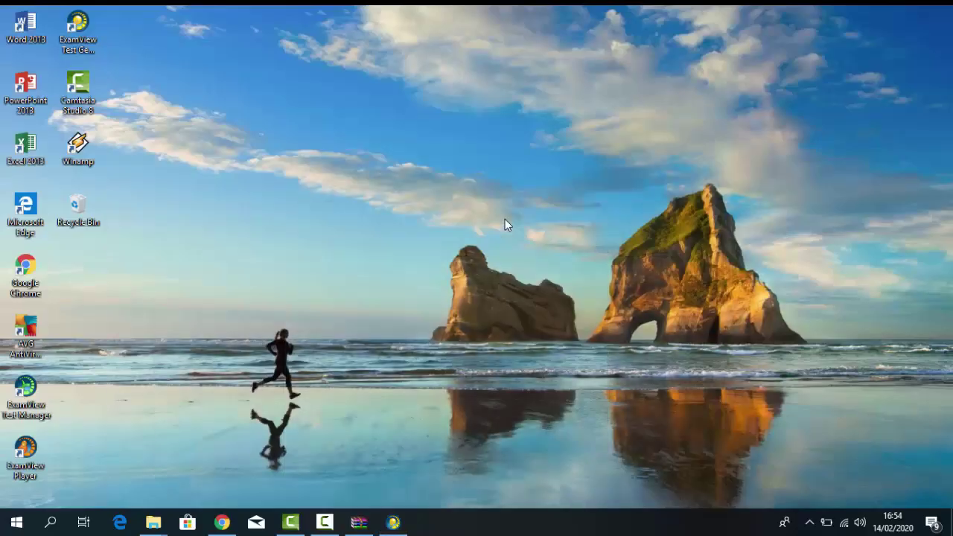
key(super+d)
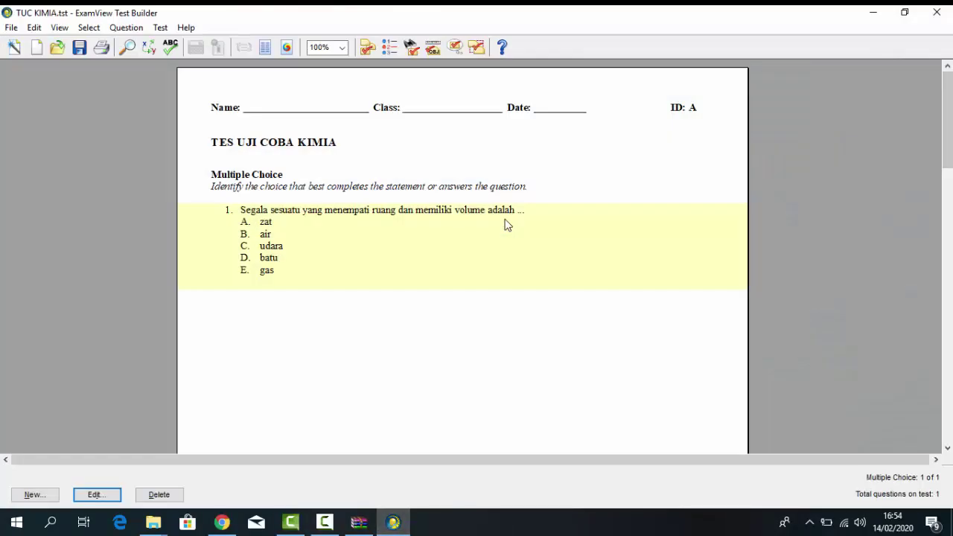
key(alt+F4)
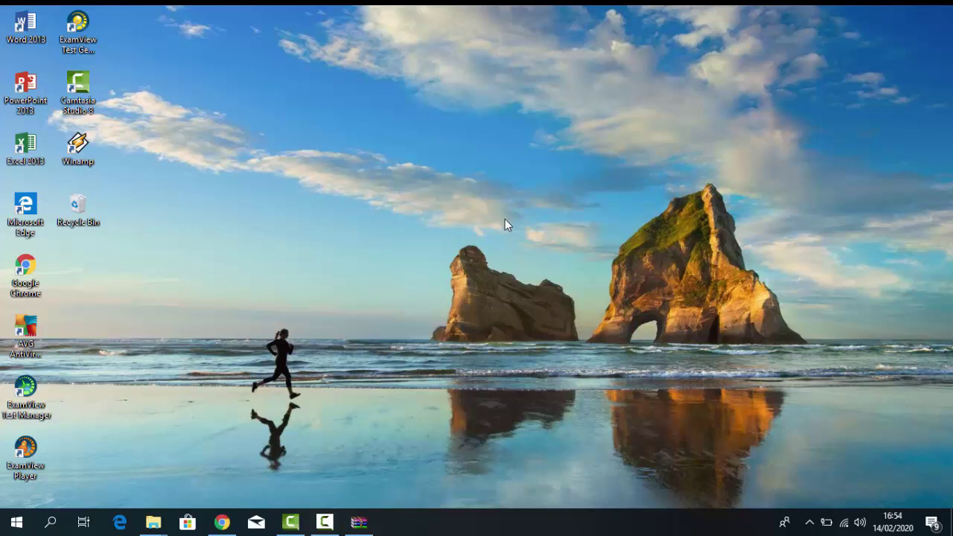
- Switch to File Explorer and browse the contents of the DATA (D:) drive
click(153, 522)
click(223, 462)
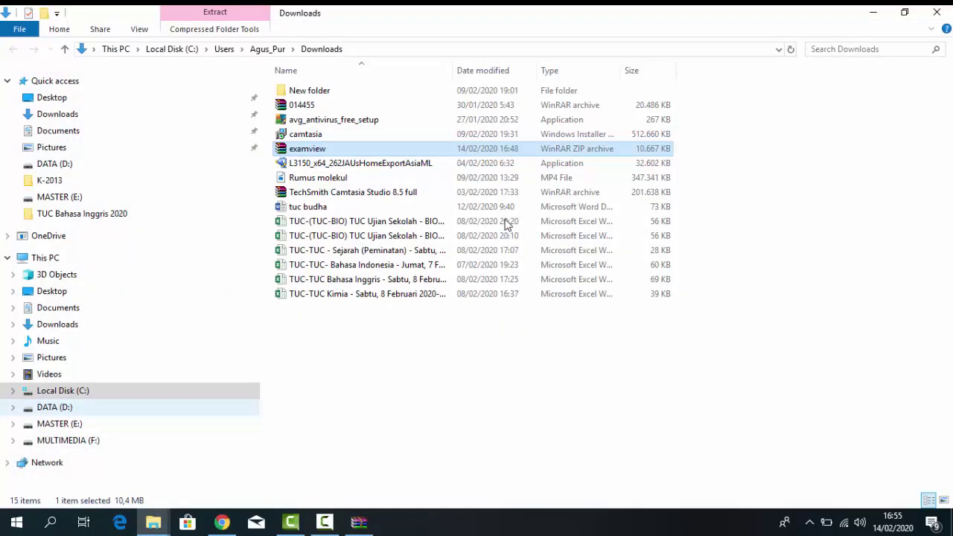
click(54, 407)
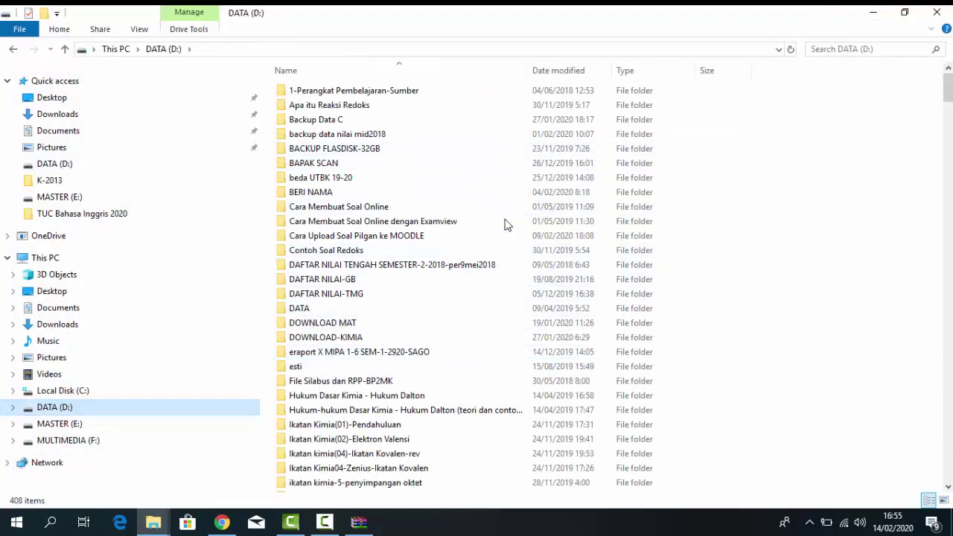
drag(948, 88, 948, 190)
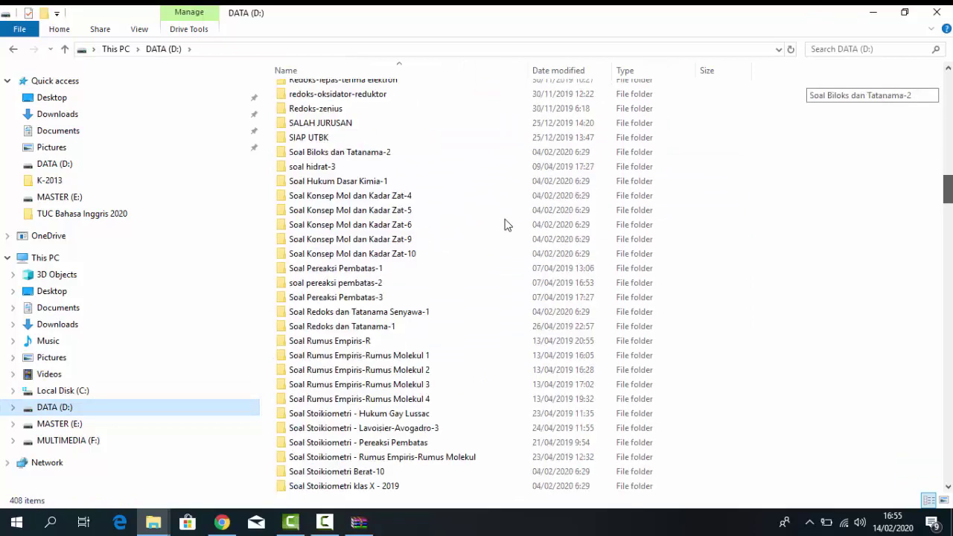
scroll(504, 225, up, 15)
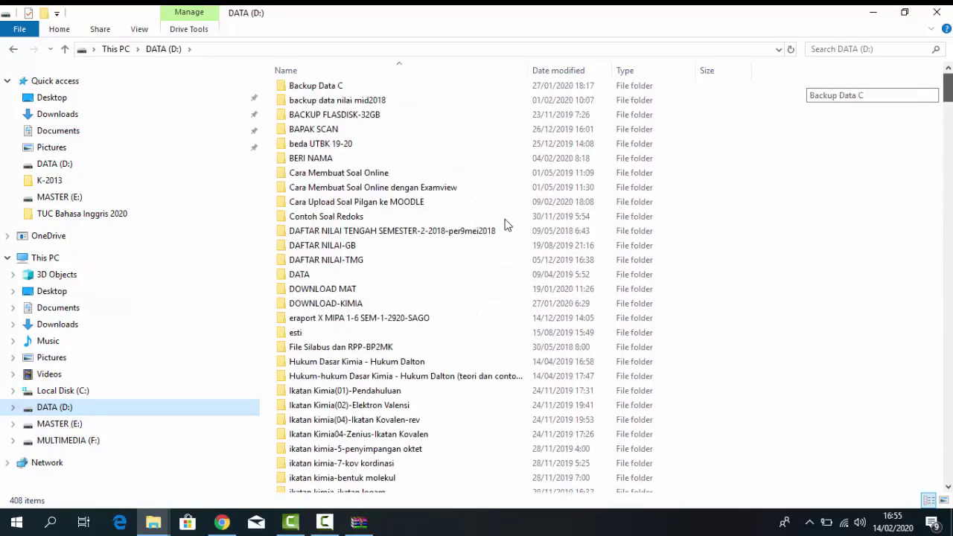
scroll(504, 225, up, 1)
- Search the drive for "TUC KIMIA", open the saved test file to check it, and close it again
key(ctrl+f)
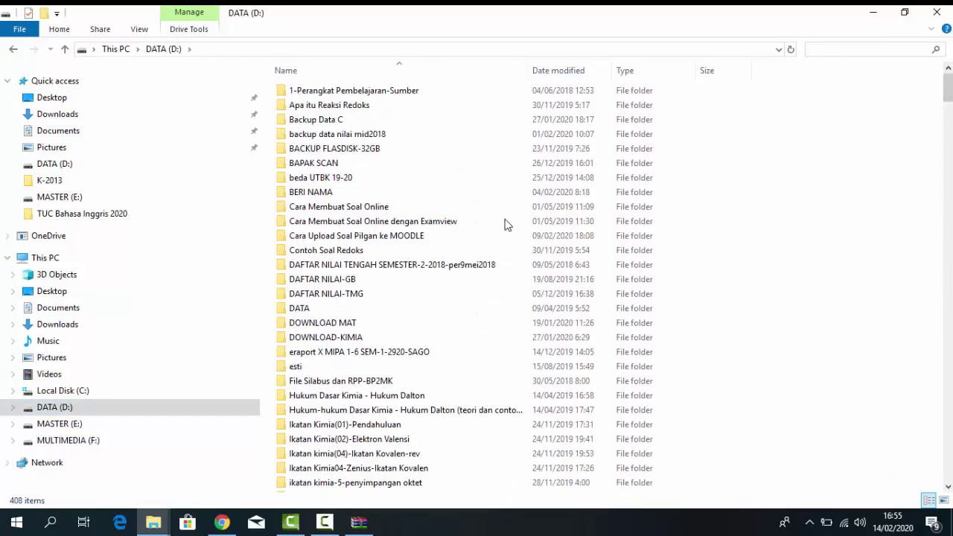
text(TUC KIMIA)
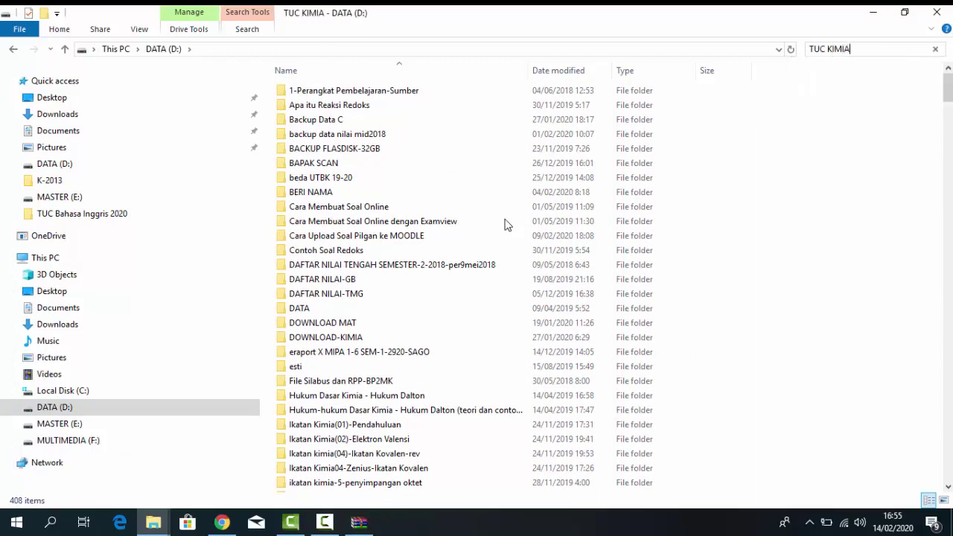
key(Return)
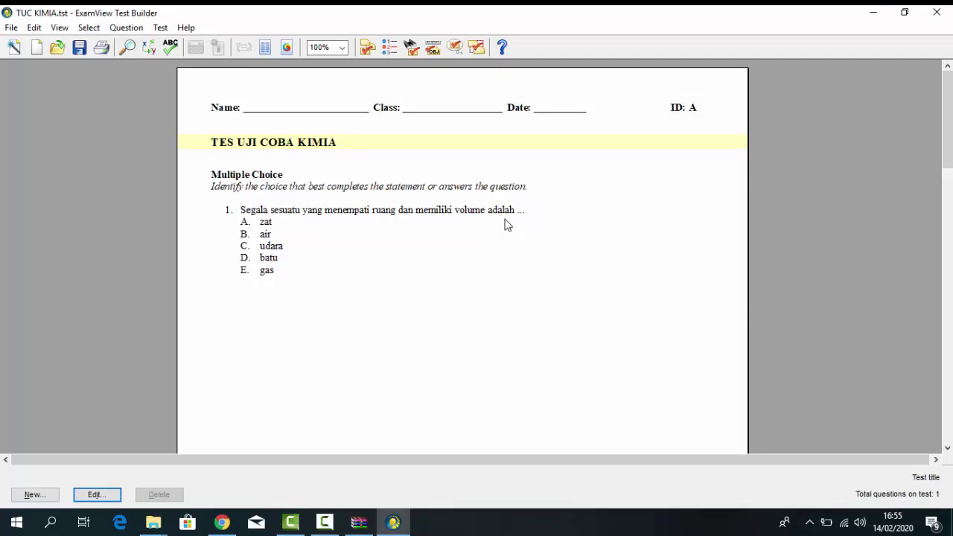
key(alt+F4)
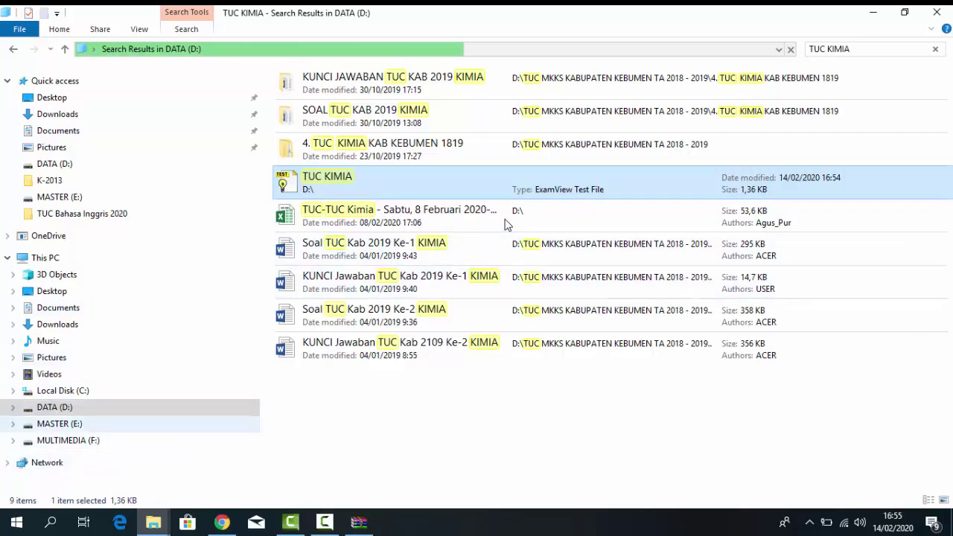
key(BackSpace)
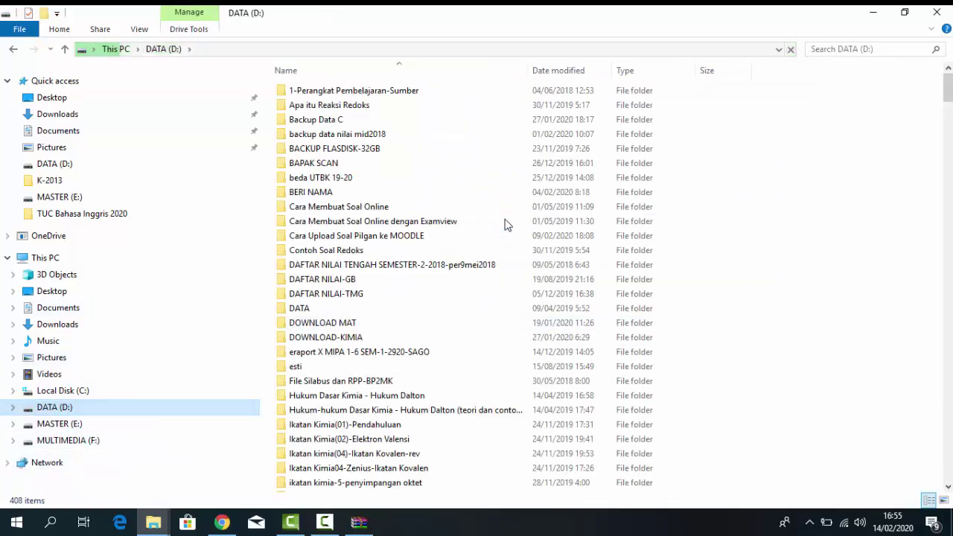
key(ctrl+f)
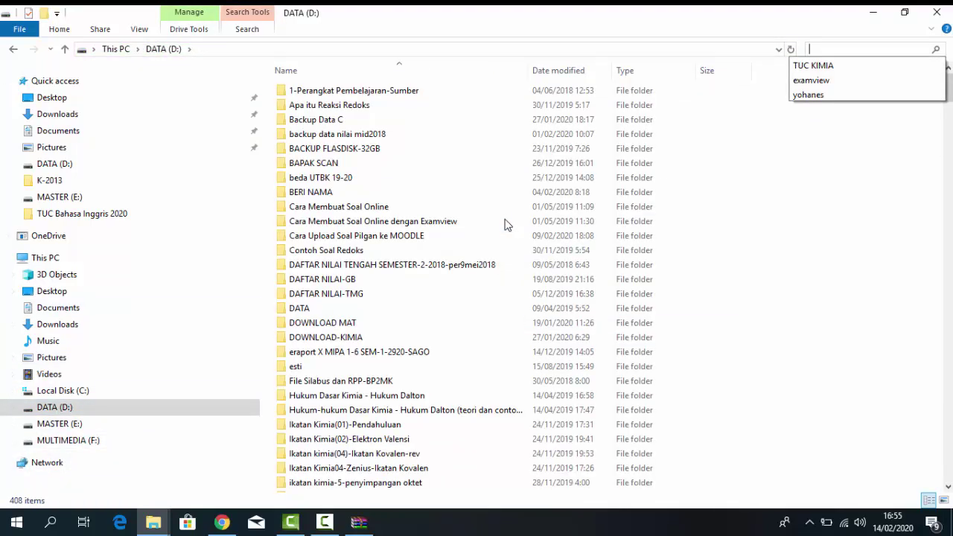
text(.TST)
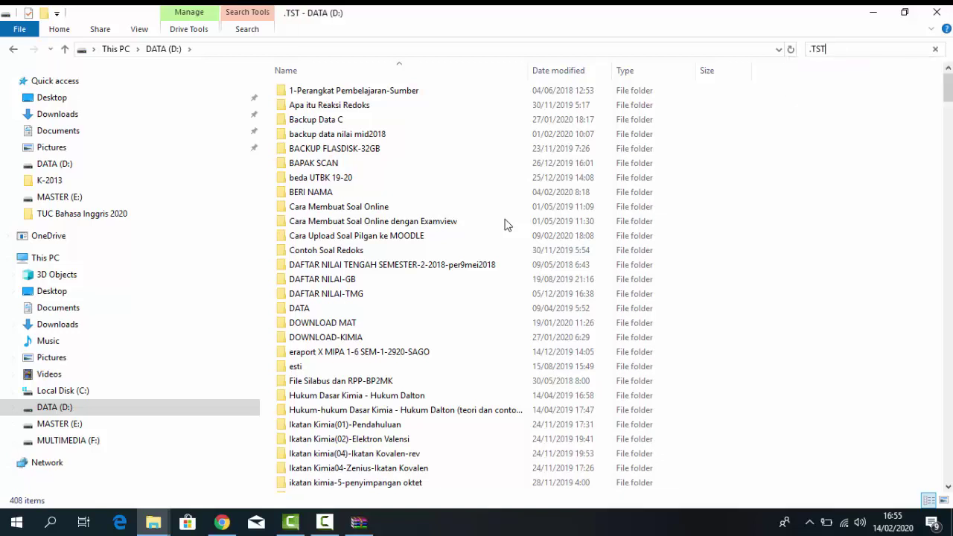
key(Escape)
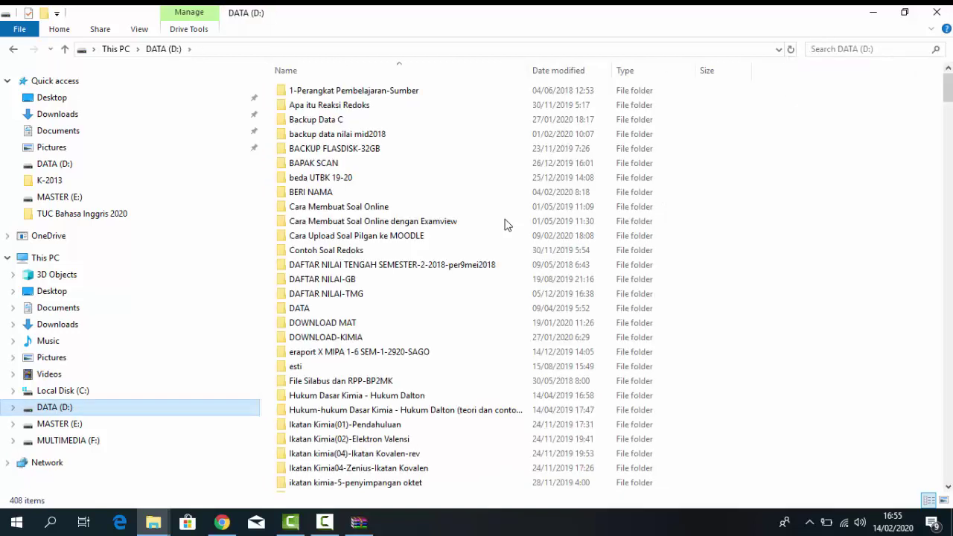
- Go to the MASTER (E:) drive and open the test file "UH Ulang Atom-TMG-Versi-E"
key(Down)
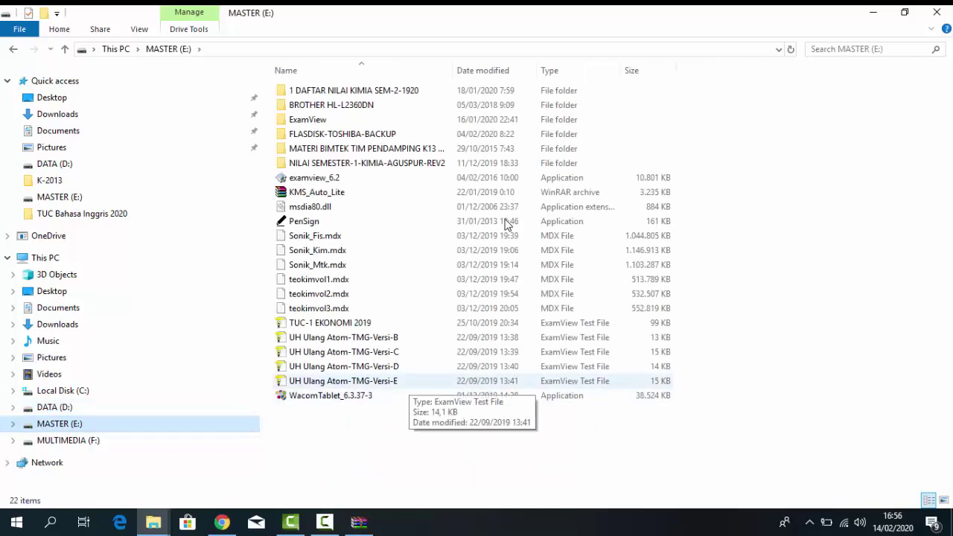
key(Up)
key(Up)
key(Down)
key(Down)
key(Up)
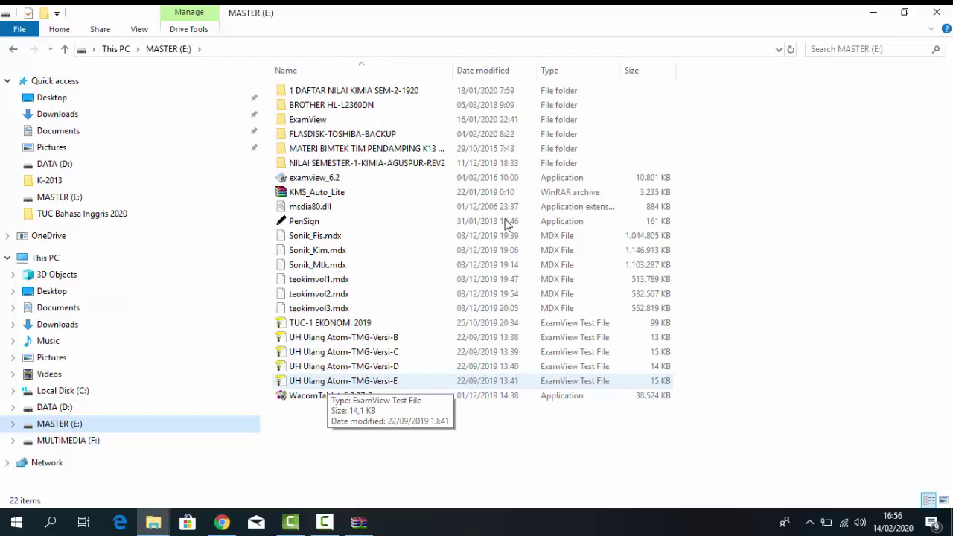
key(Tab)
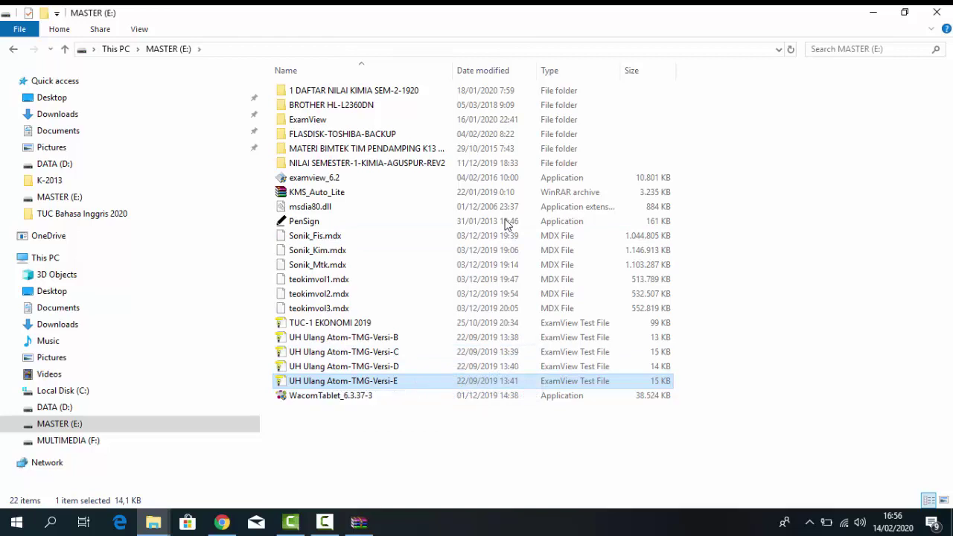
key(Return)
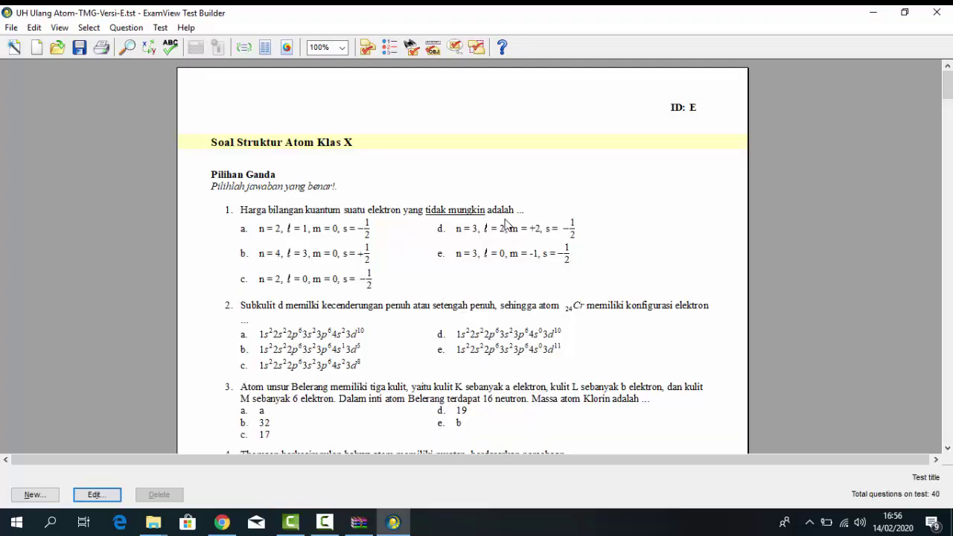
- Look through the test's questions and its answer section, and return to the first page
scroll(505, 225, down, 20)
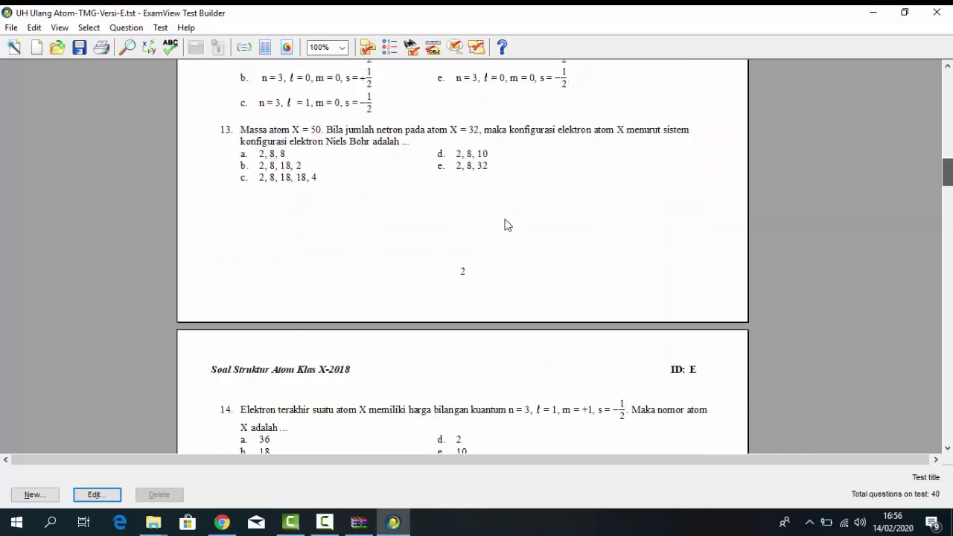
scroll(505, 225, down, 20)
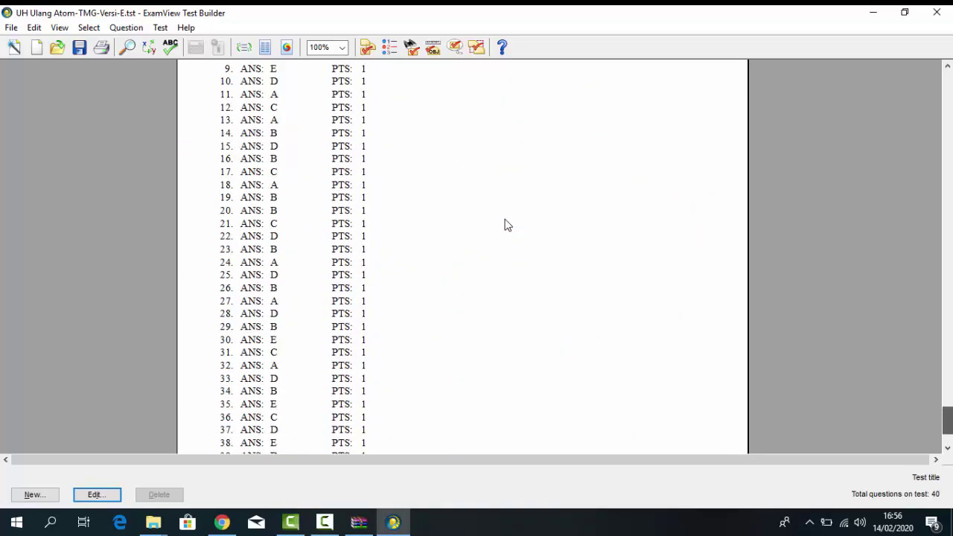
scroll(505, 225, down, 3)
scroll(505, 225, up, 18)
scroll(504, 225, down, 10)
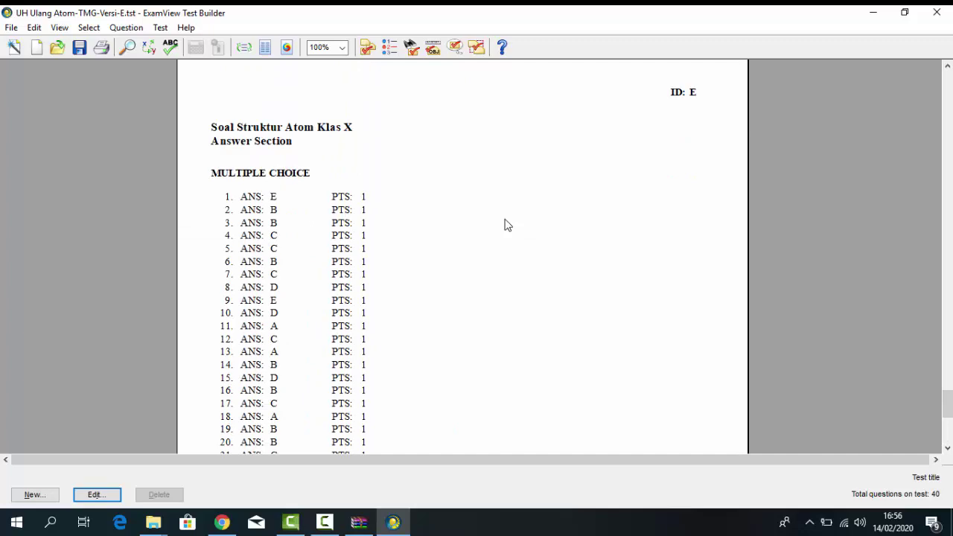
scroll(505, 225, down, 5)
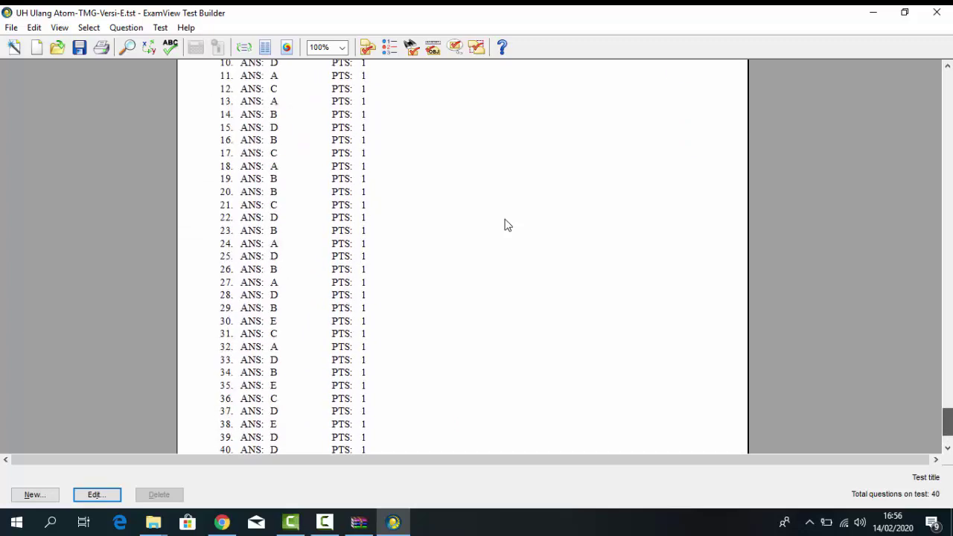
scroll(505, 225, up, 10)
scroll(505, 225, up, 20)
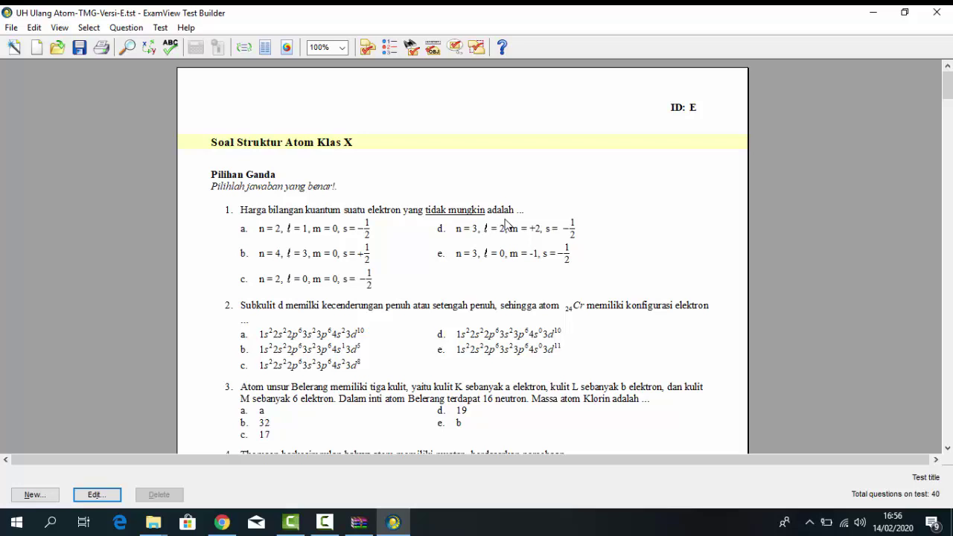
- Start exporting the open test in Blackboard 6.0-7.0 format
key(alt)
key(Down)
key(Down)
key(Down)
key(Down)
key(Down)
key(Down)
key(Down)
key(Down)
key(Down)
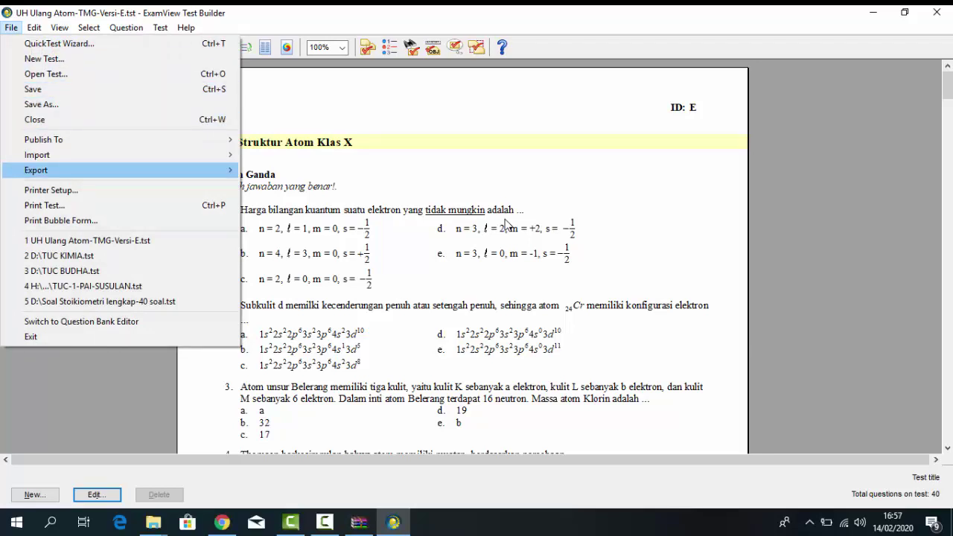
key(Right)
key(Down)
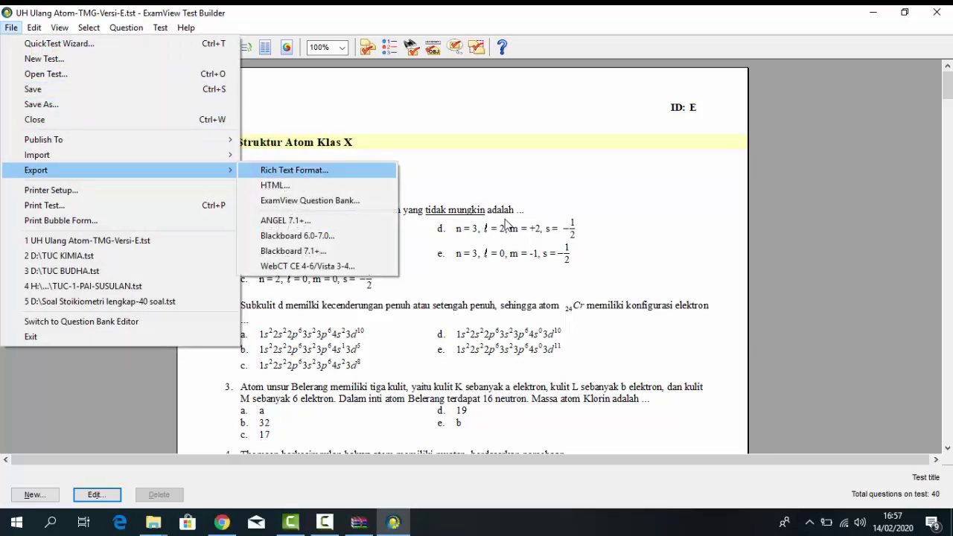
key(Down)
key(Down)
key(Down)
key(Down)
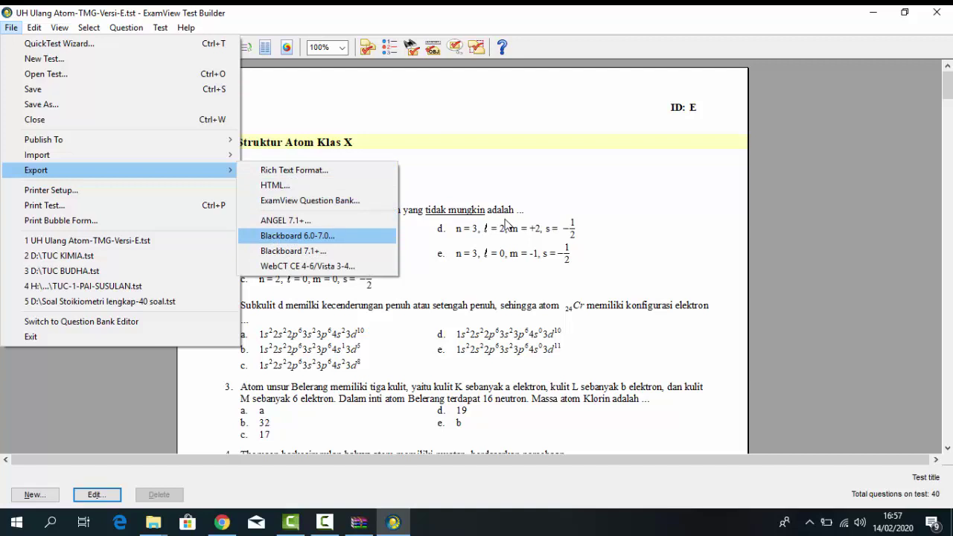
key(Return)
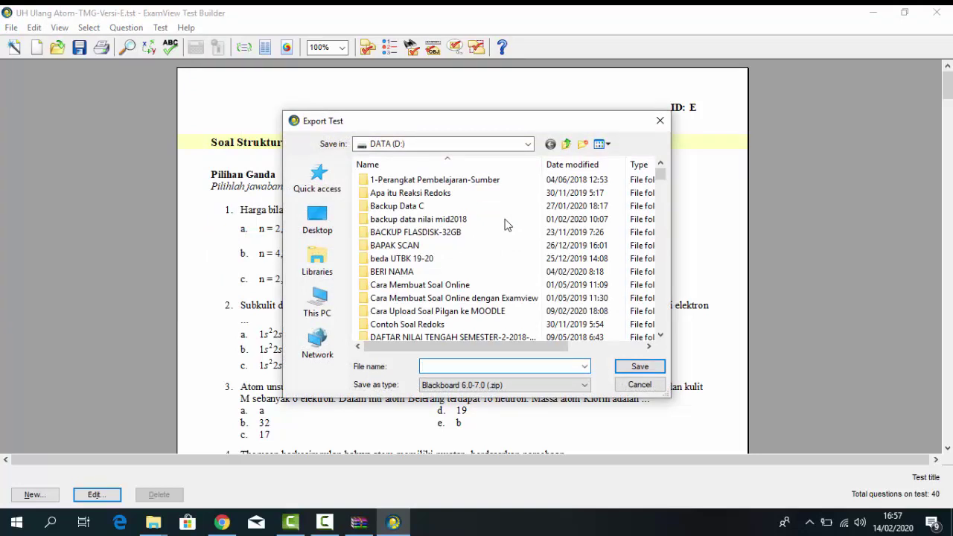
- Name the export file "TUC KIMIA 2020", copy that name for reuse, and save it on the DATA (D:) drive
text(TU)
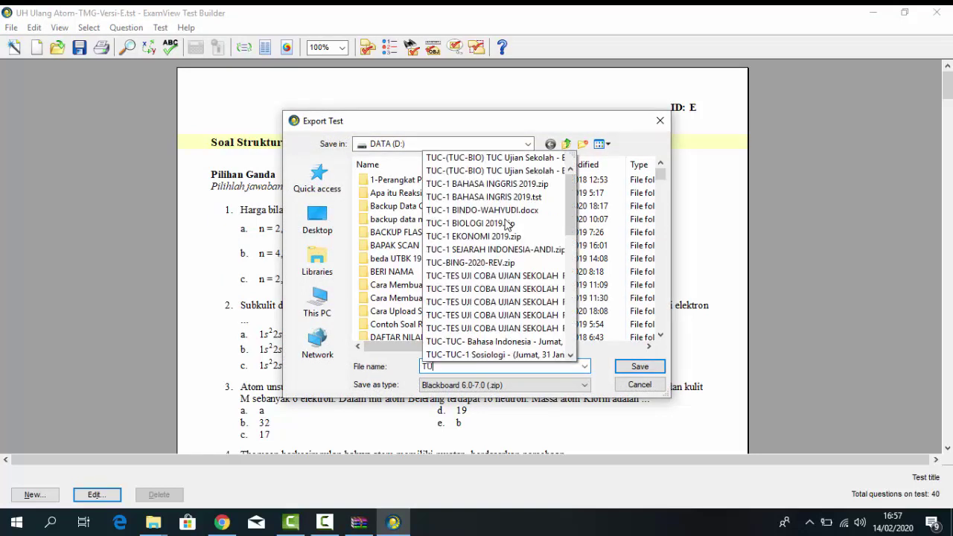
text(C KIMIA)
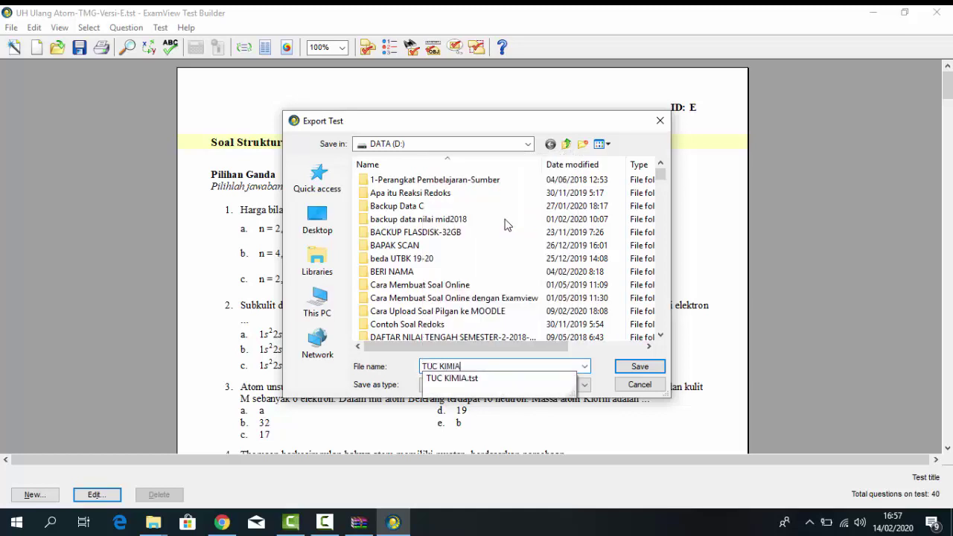
text( 2020)
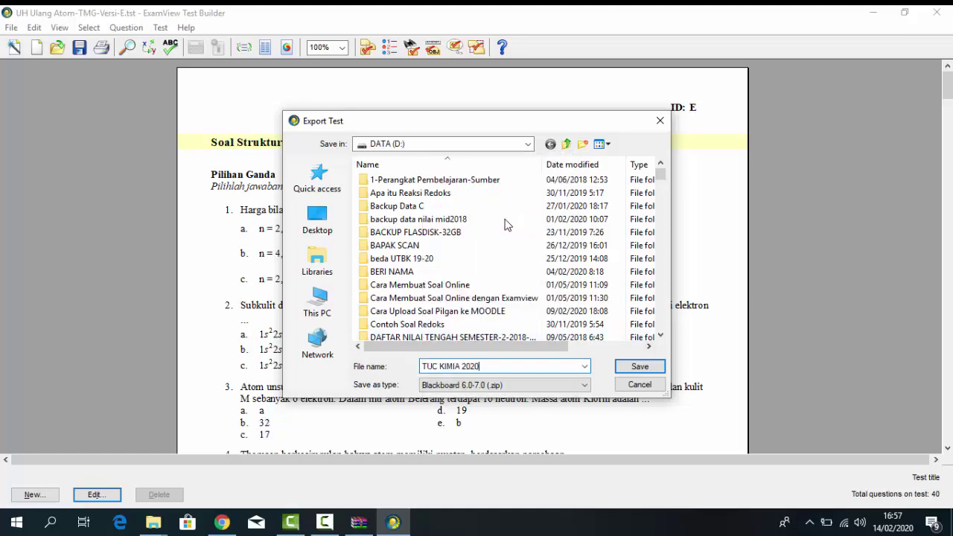
key(ctrl+shift+Left)
key(ctrl+shift+Left)
key(ctrl+shift+Left)
key(shift+F10)
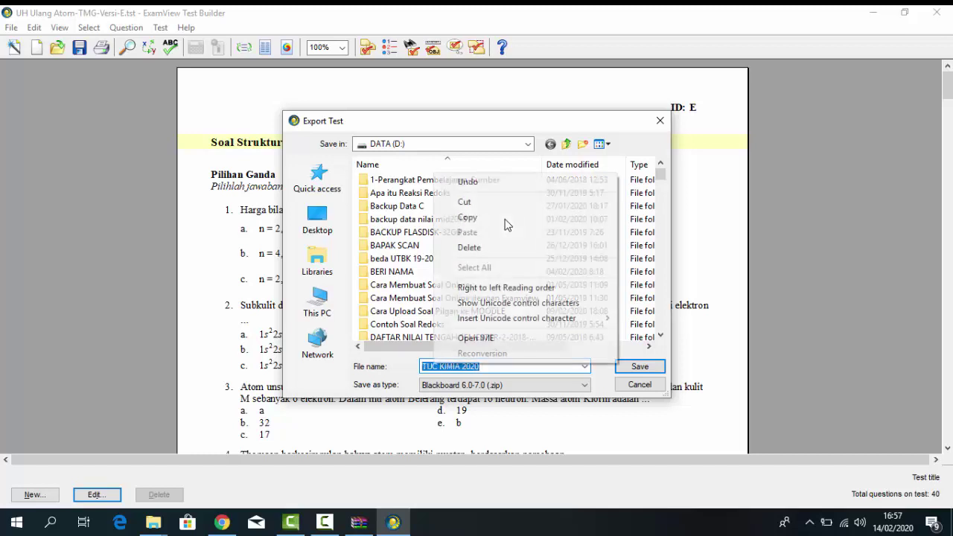
click(504, 218)
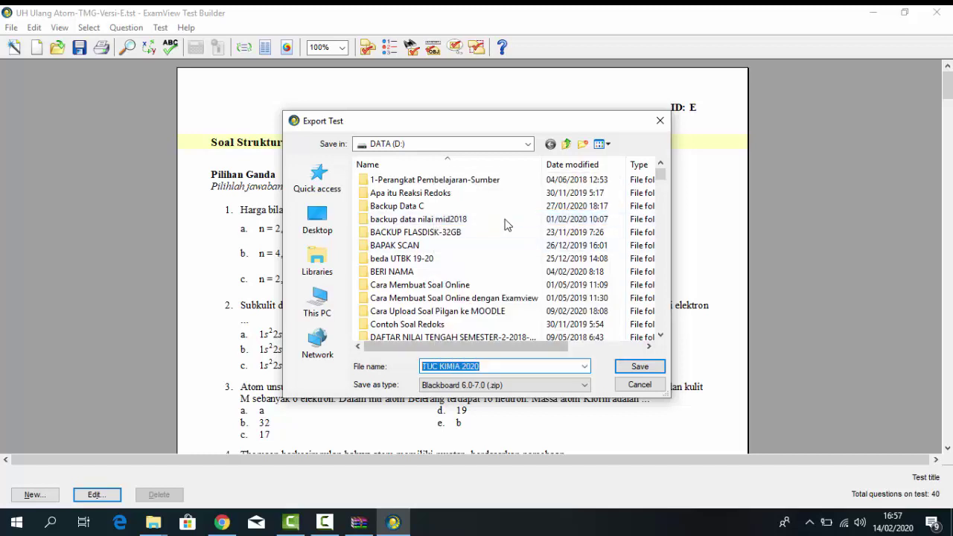
key(Return)
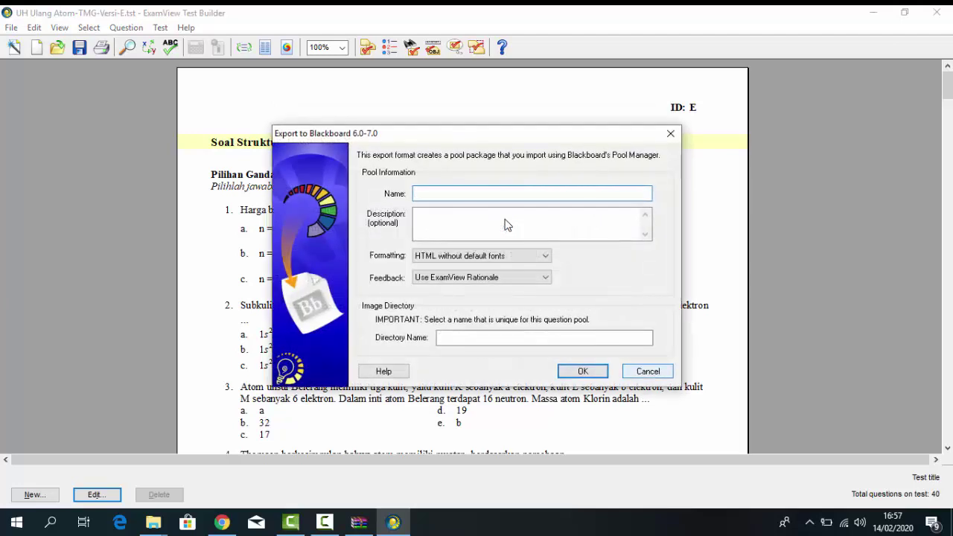
- Paste the copied "TUC KIMIA 2020" as the pool name
key(shift+F10)
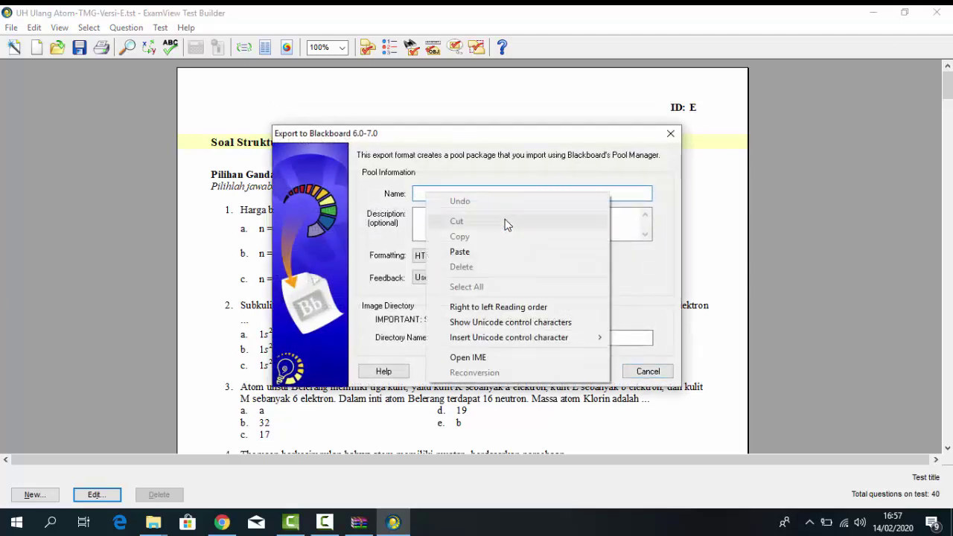
key(Down)
key(Down)
key(Down)
key(Down)
key(Return)
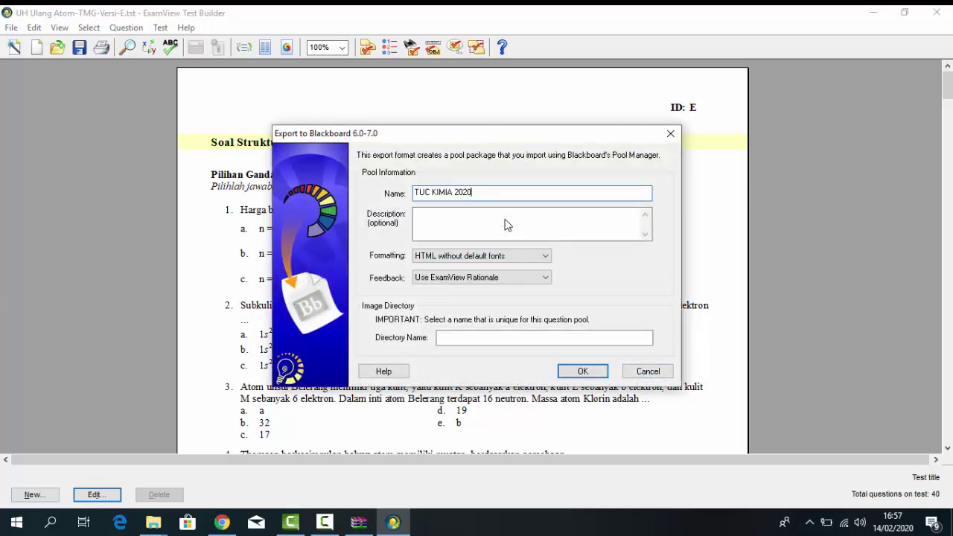
- Paste "TUC KIMIA 2020" as the image directory name as well and run the export
key(Tab)
key(Tab)
key(Tab)
key(Tab)
key(shift+F10)
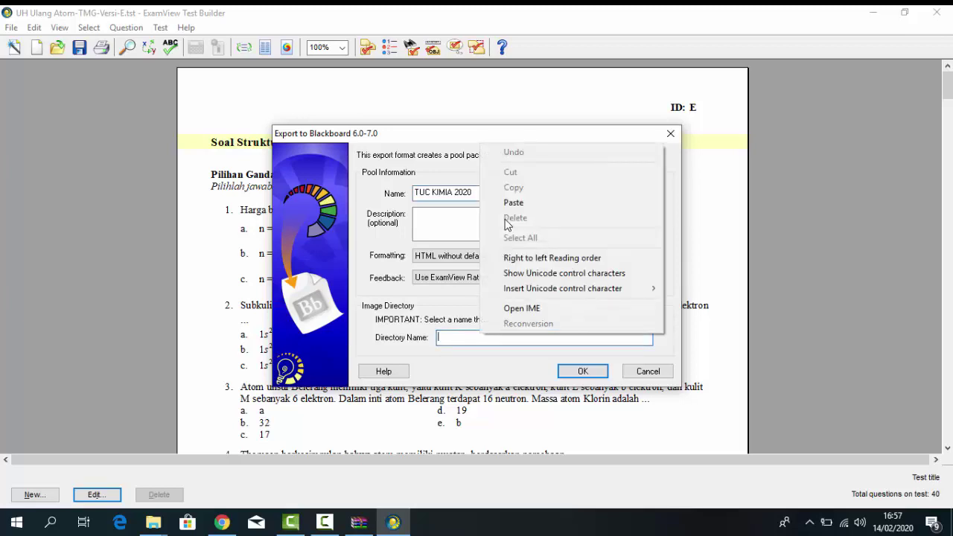
key(Down)
key(Down)
key(Down)
key(Down)
key(Return)
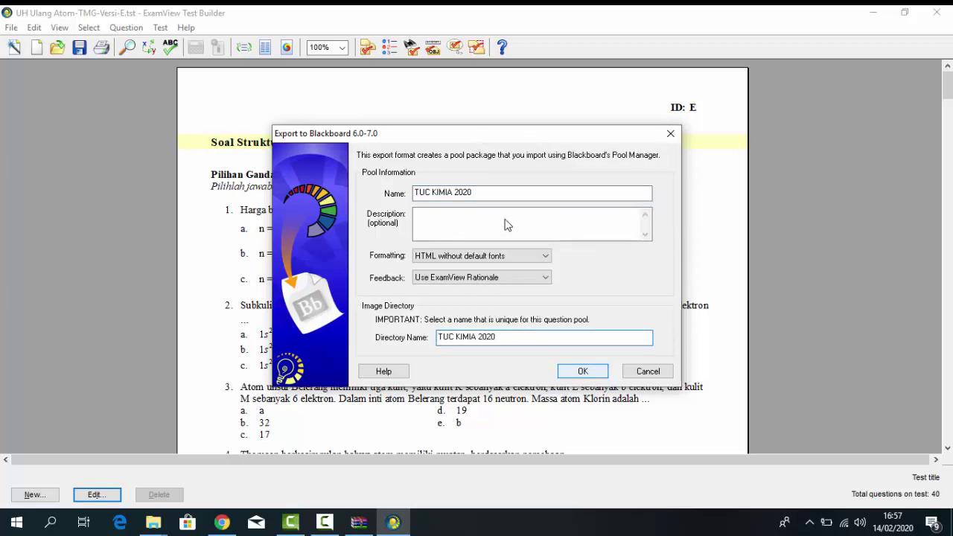
key(Return)
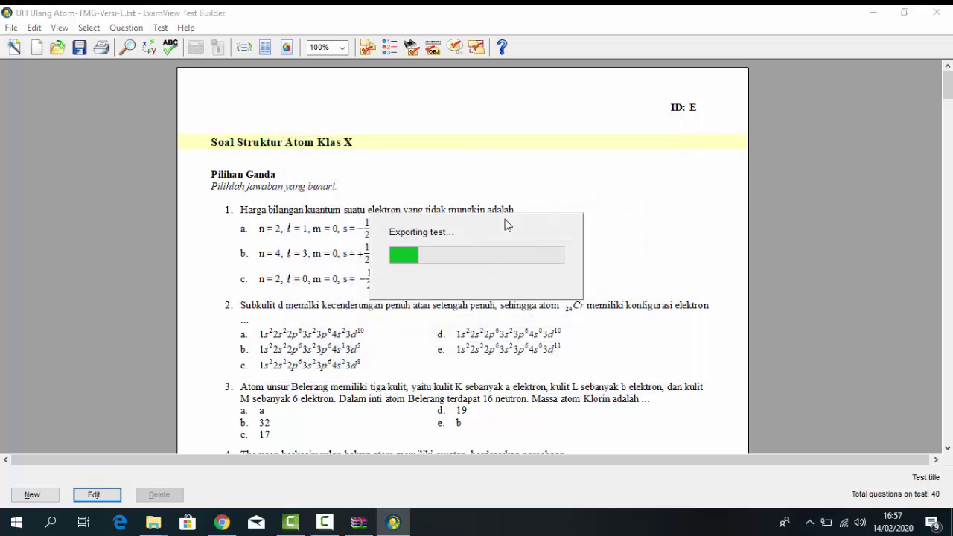